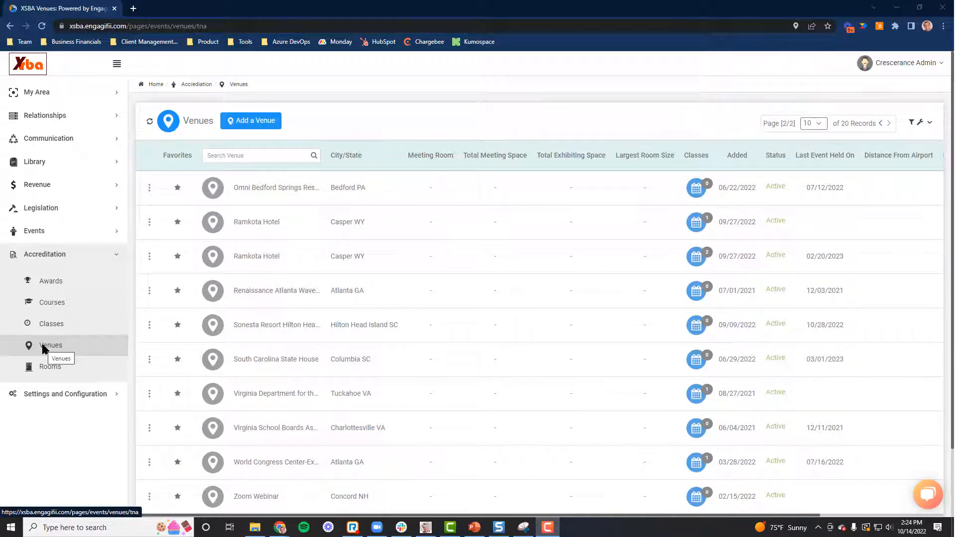
Start a new accreditation course and name it "Financial Accountability - 2023".
{"action": "left_click", "coordinate": [50, 304]}
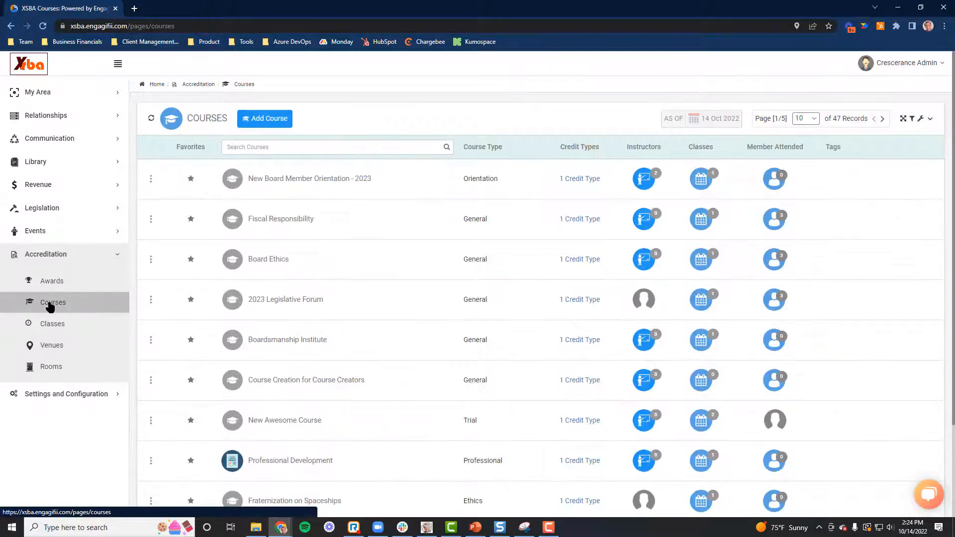
{"action": "left_click", "coordinate": [263, 119]}
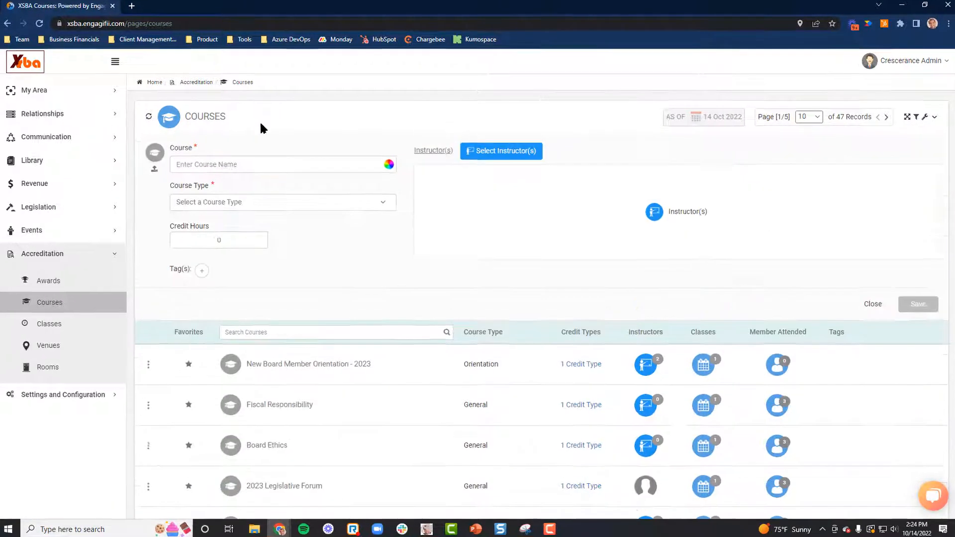
{"action": "left_click", "coordinate": [173, 125]}
{"action": "type", "text": "Financia"}
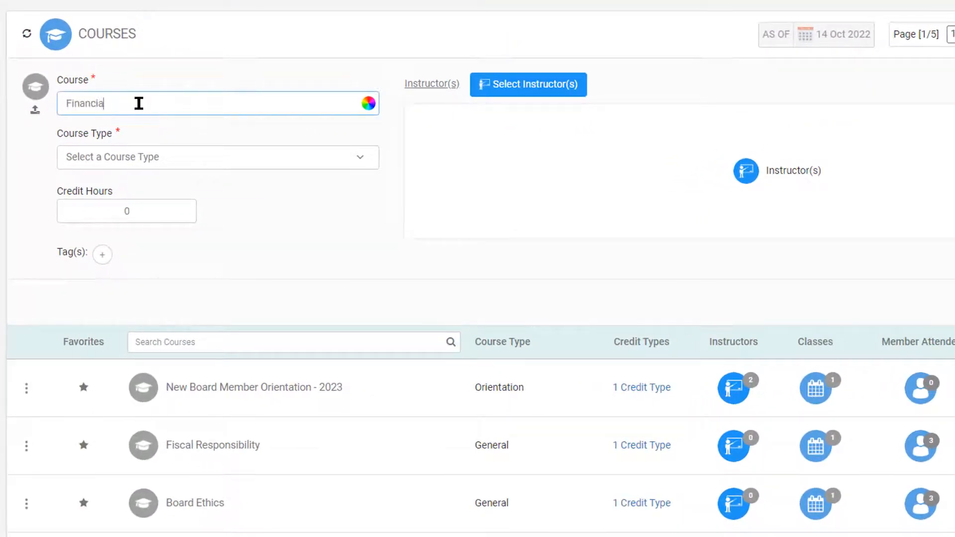
{"action": "type", "text": "l Accountability "}
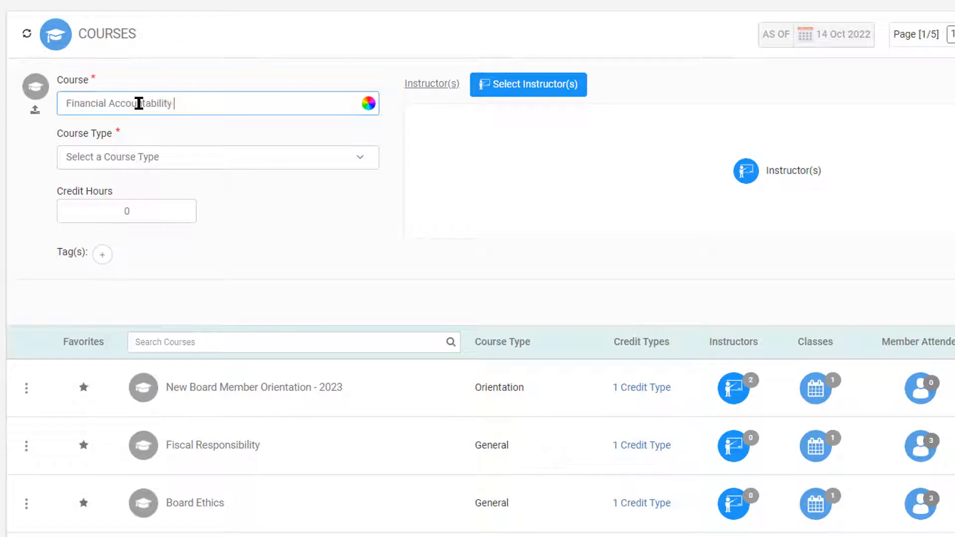
{"action": "type", "text": "- 2023"}
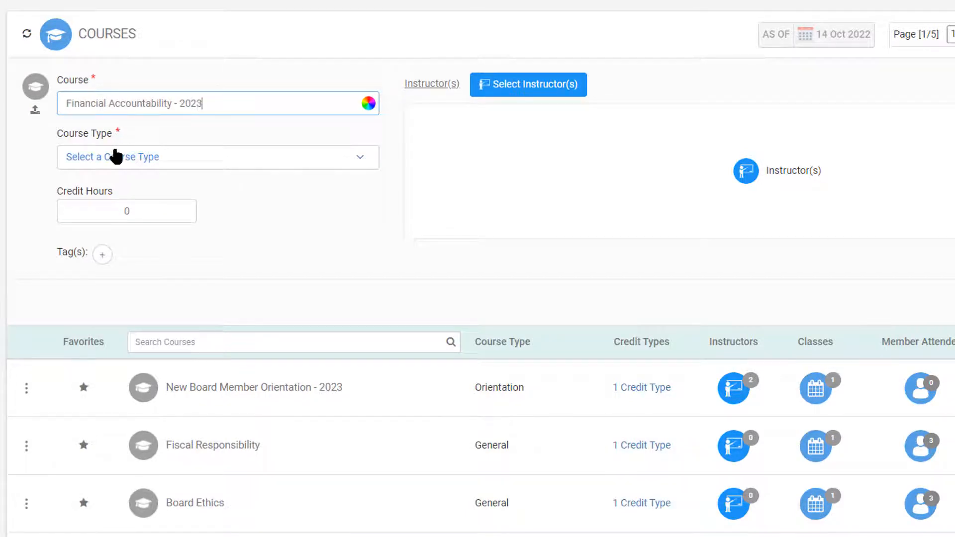
Create a new course type called Finance and select it for the course.
{"action": "left_click", "coordinate": [115, 156]}
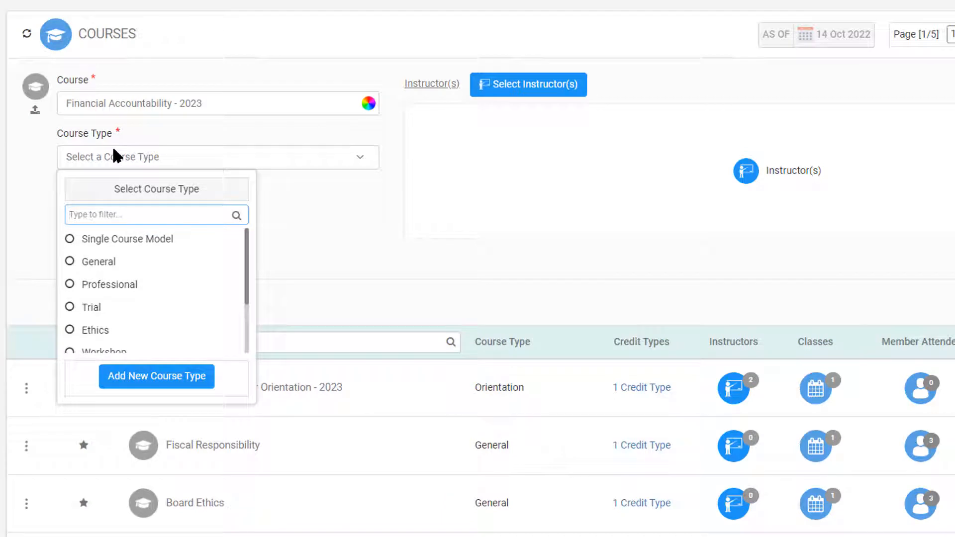
{"action": "left_click_drag", "start_coordinate": [247, 264], "coordinate": [246, 316]}
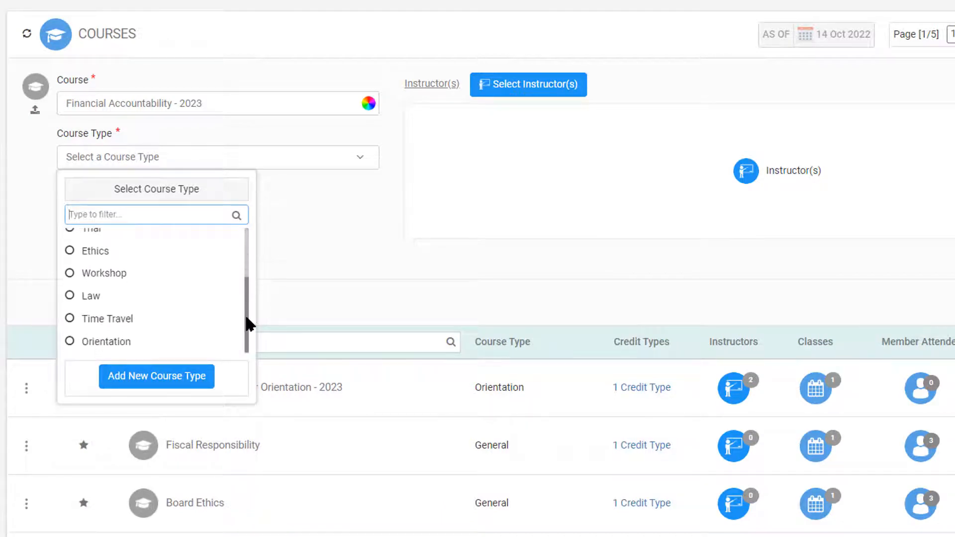
{"action": "left_click", "coordinate": [144, 377]}
{"action": "type", "text": "Finance"}
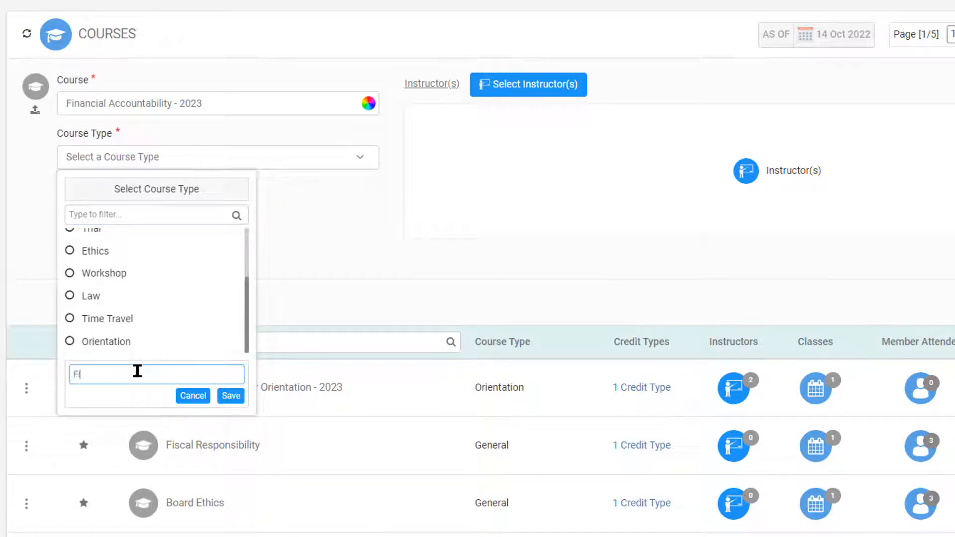
{"action": "left_click", "coordinate": [227, 396]}
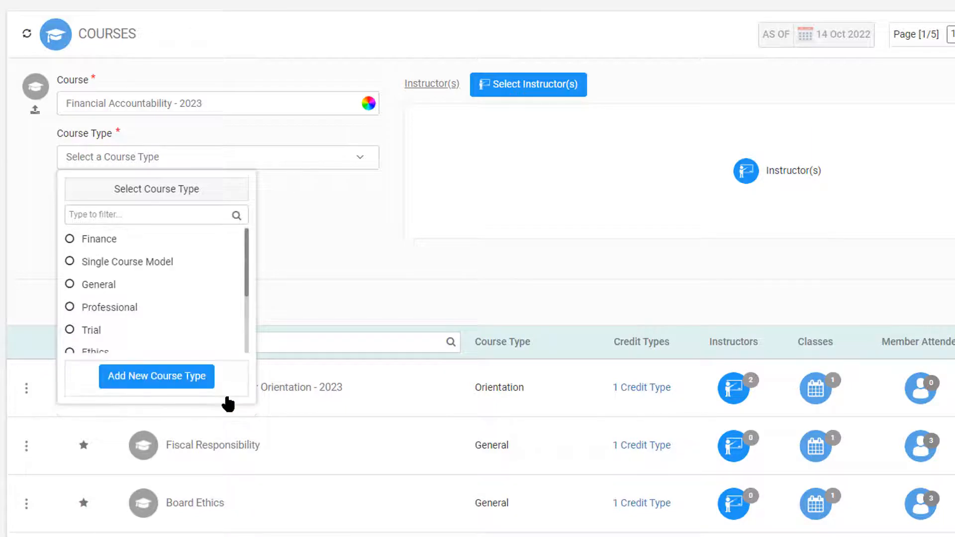
{"action": "left_click", "coordinate": [70, 239]}
{"action": "left_click", "coordinate": [258, 218]}
Set the course's credit hours to 8, assign the second listed instructor, and save the course.
{"action": "left_click", "coordinate": [145, 211]}
{"action": "type", "text": "8"}
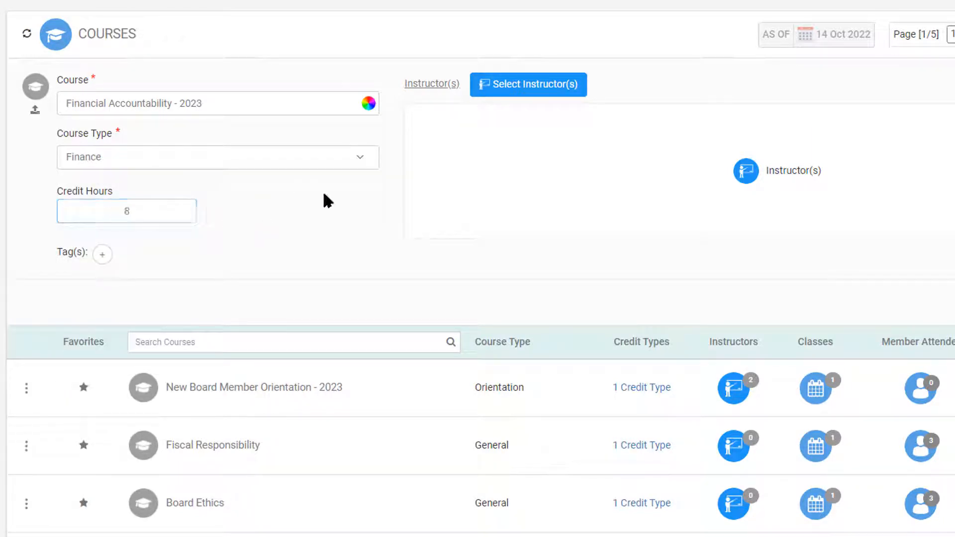
{"action": "left_click", "coordinate": [529, 85]}
{"action": "left_click", "coordinate": [441, 208]}
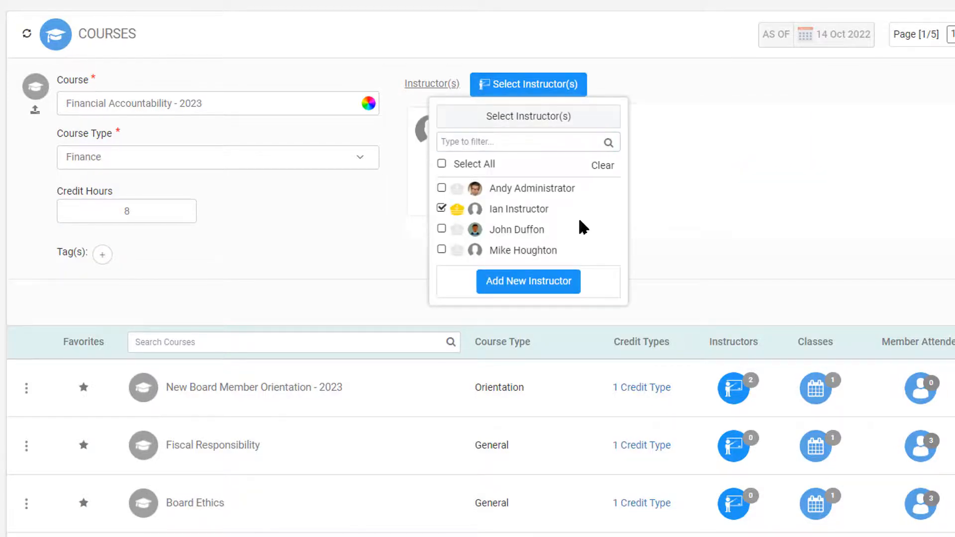
{"action": "left_click", "coordinate": [913, 305]}
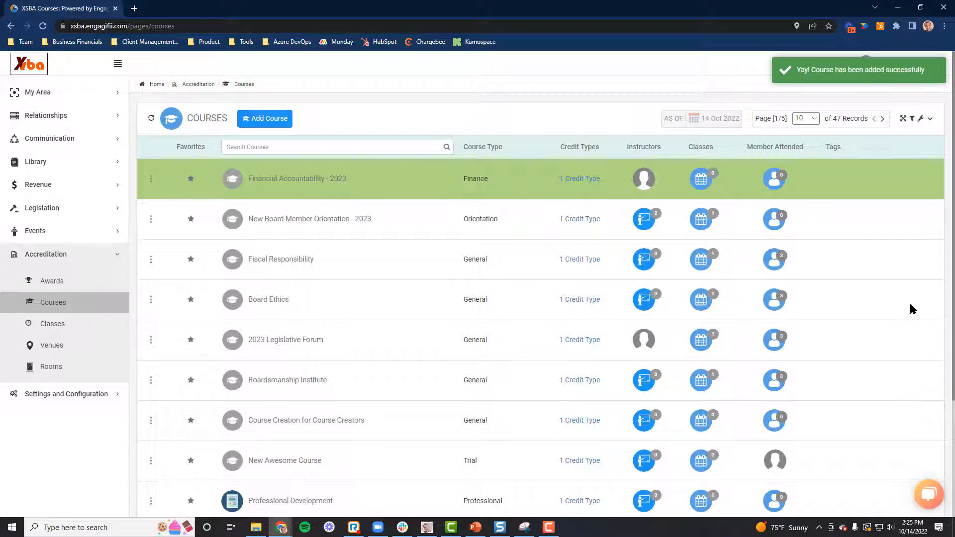
Add a class to the Financial Accountability - 2023 course and name it "Financial Accountability - January 2023".
{"action": "left_click", "coordinate": [298, 180]}
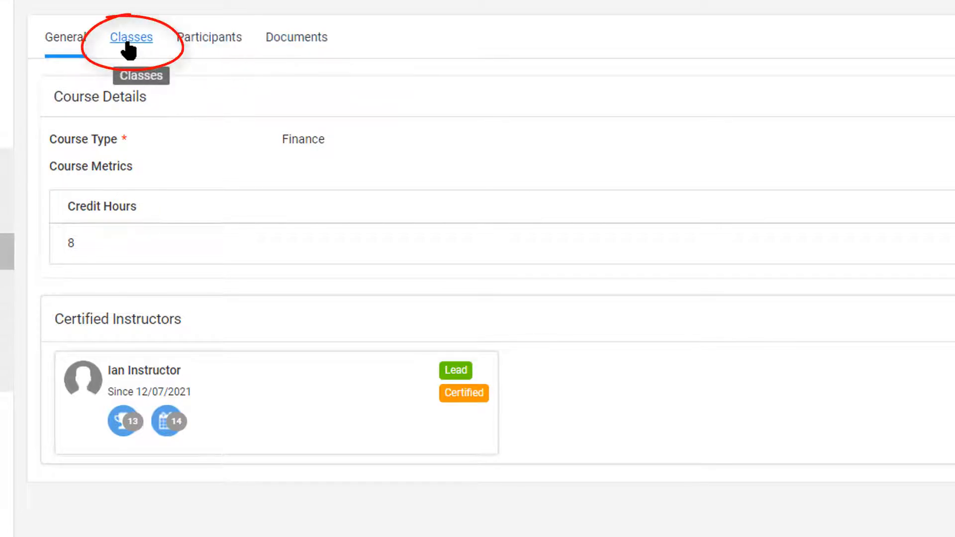
{"action": "left_click", "coordinate": [130, 48]}
{"action": "left_click", "coordinate": [222, 95]}
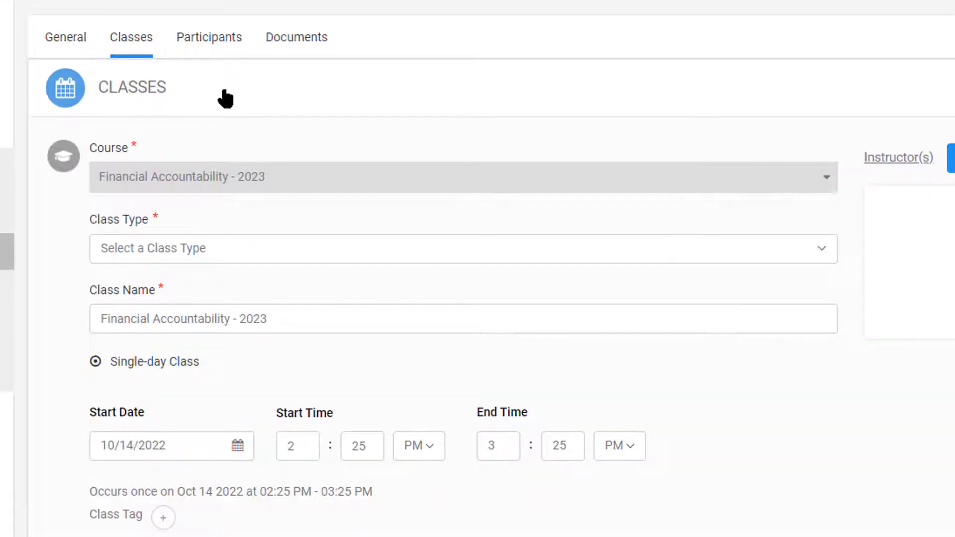
{"action": "left_click", "coordinate": [237, 318]}
{"action": "type", "text": "January"}
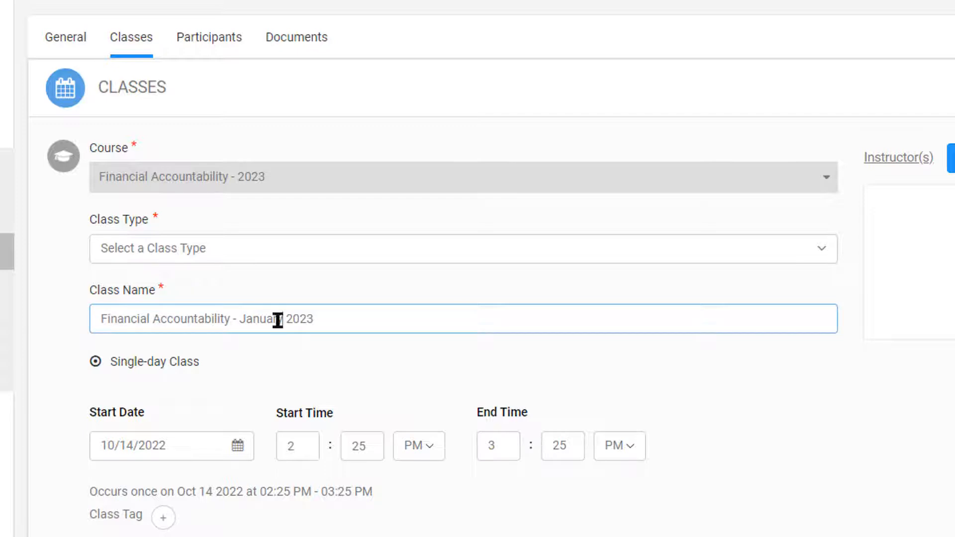
Set the new class's type to General.
{"action": "left_click", "coordinate": [169, 256]}
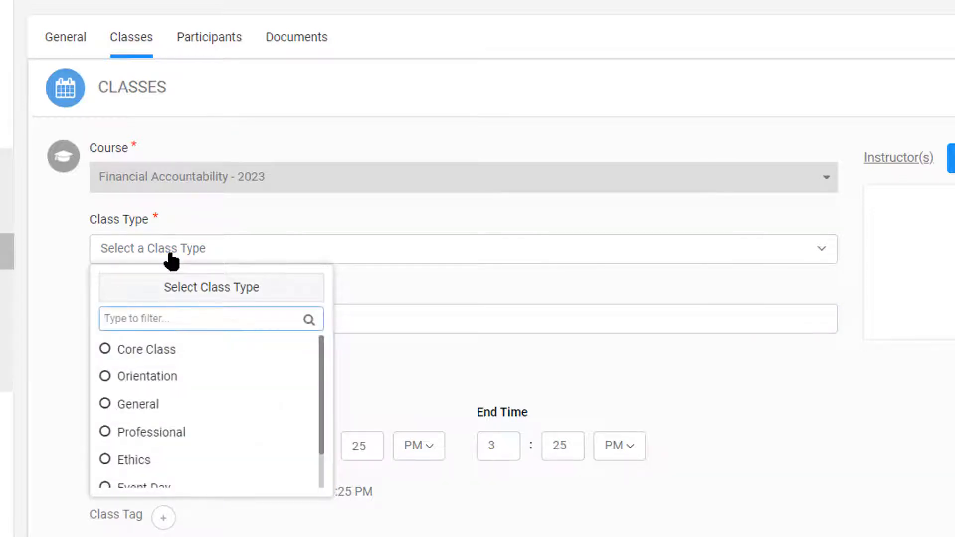
{"action": "scroll", "coordinate": [320, 398], "scroll_direction": "down", "scroll_amount": 1}
{"action": "scroll", "coordinate": [314, 409], "scroll_direction": "up", "scroll_amount": 1}
{"action": "left_click", "coordinate": [138, 403]}
Set the class start date to 01/16/2023.
{"action": "left_click", "coordinate": [169, 446]}
{"action": "left_click", "coordinate": [282, 481]}
{"action": "left_click", "coordinate": [282, 481]}
{"action": "left_click", "coordinate": [282, 481]}
{"action": "scroll", "coordinate": [738, 433], "scroll_direction": "down", "scroll_amount": 3}
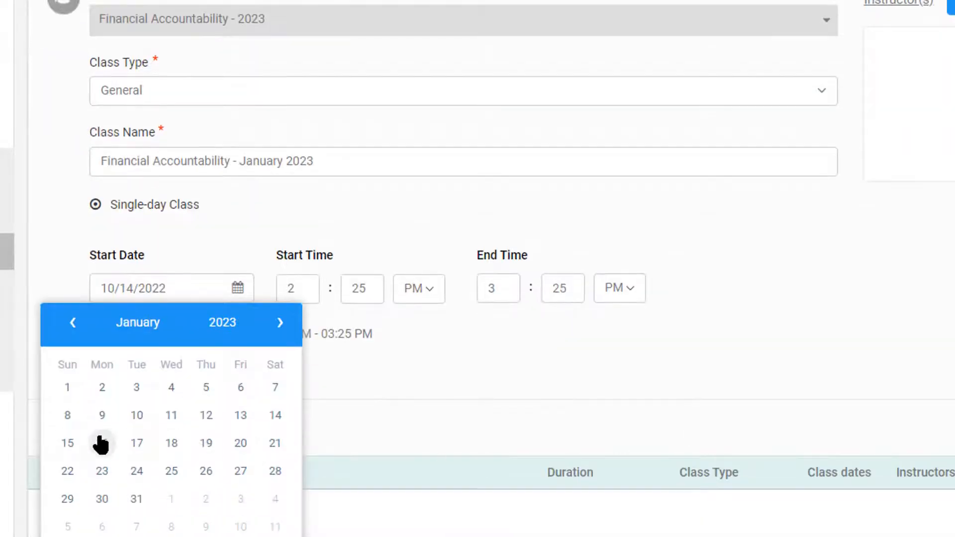
{"action": "left_click", "coordinate": [99, 443]}
Schedule the class from 8:30 AM to 4:30 PM.
{"action": "left_click_drag", "start_coordinate": [298, 288], "coordinate": [265, 288]}
{"action": "type", "text": "8"}
{"action": "key", "text": "Tab"}
{"action": "type", "text": "30"}
{"action": "key", "text": "Tab"}
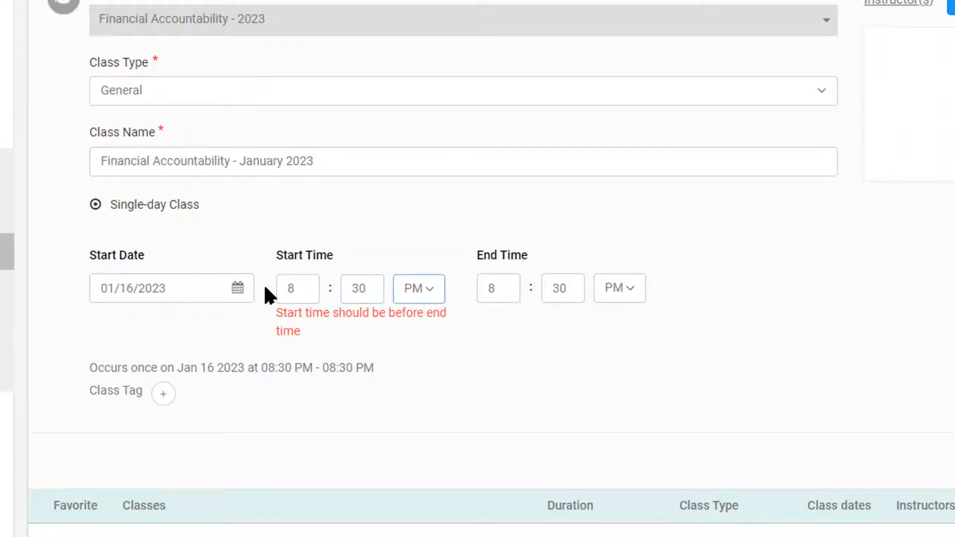
{"action": "key", "text": "a"}
{"action": "key", "text": "Tab"}
{"action": "type", "text": "4"}
{"action": "key", "text": "Tab"}
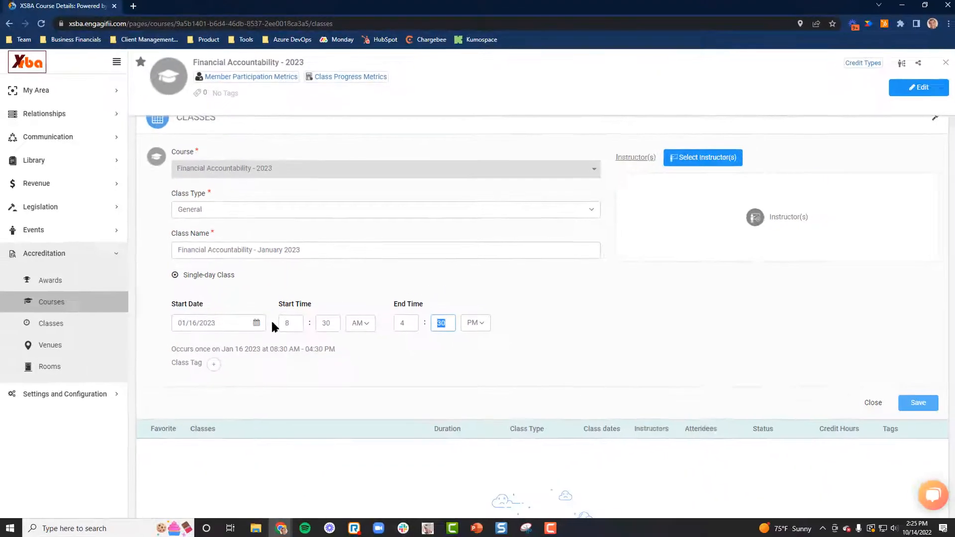
Assign the course's certified instructor to the class and save the class.
{"action": "left_click", "coordinate": [698, 162]}
{"action": "mouse_move", "coordinate": [697, 177]}
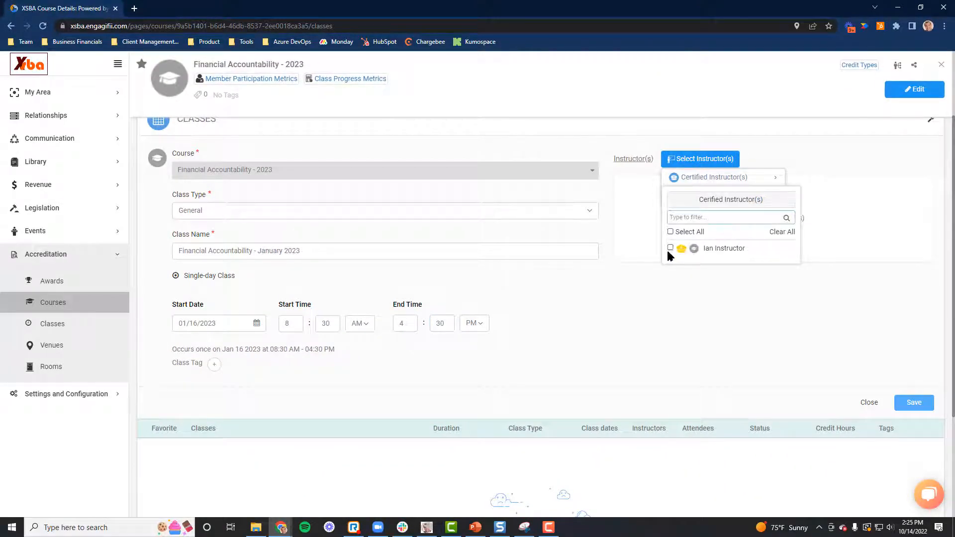
{"action": "left_click", "coordinate": [670, 248]}
{"action": "left_click", "coordinate": [917, 401]}
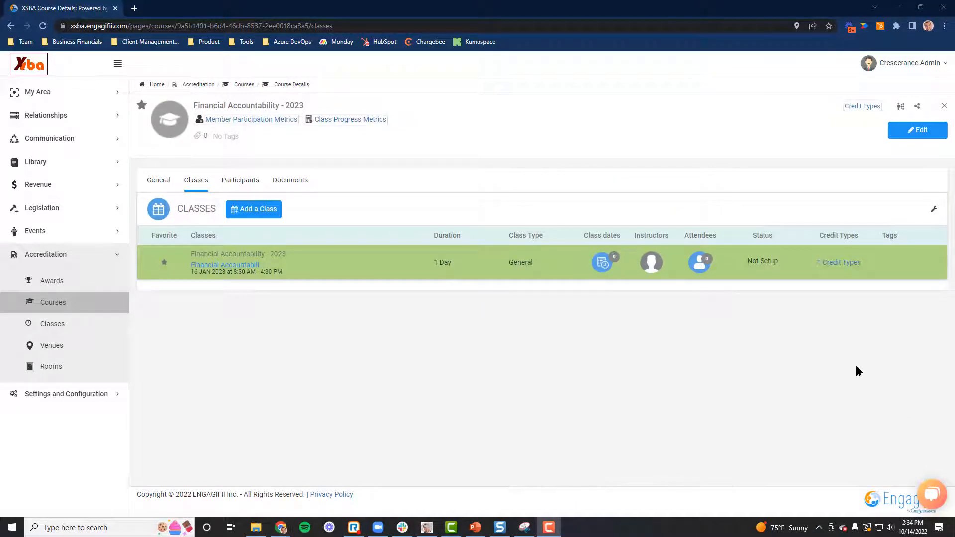
Open the January 2023 class for editing, require registration, and set the registration limit to 50.
{"action": "left_click", "coordinate": [233, 269]}
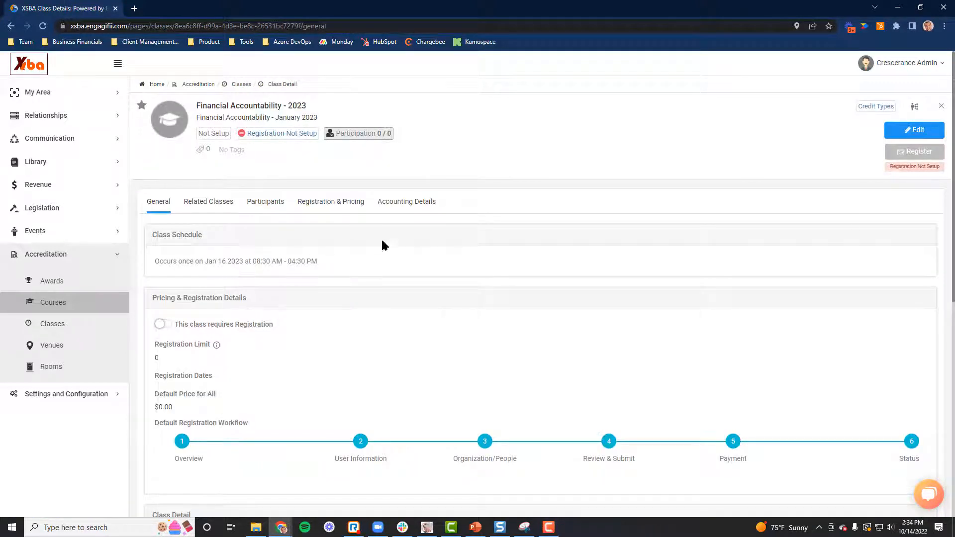
{"action": "left_click", "coordinate": [916, 134]}
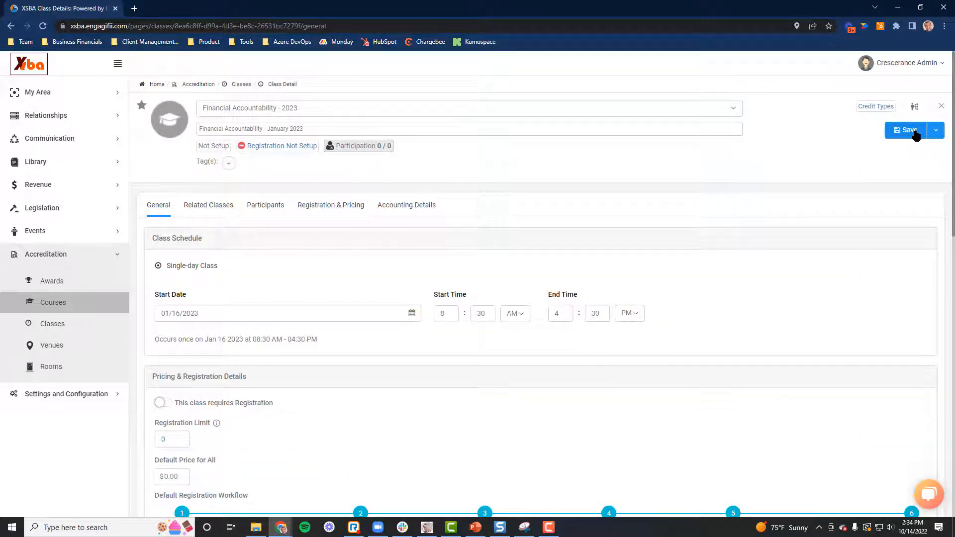
{"action": "scroll", "coordinate": [459, 338], "scroll_direction": "down", "scroll_amount": 3}
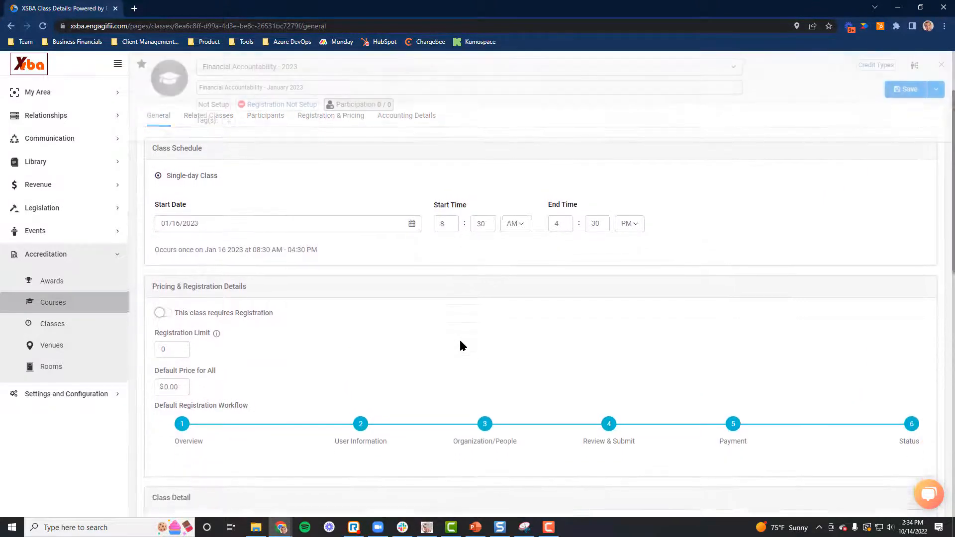
{"action": "left_click", "coordinate": [36, 168]}
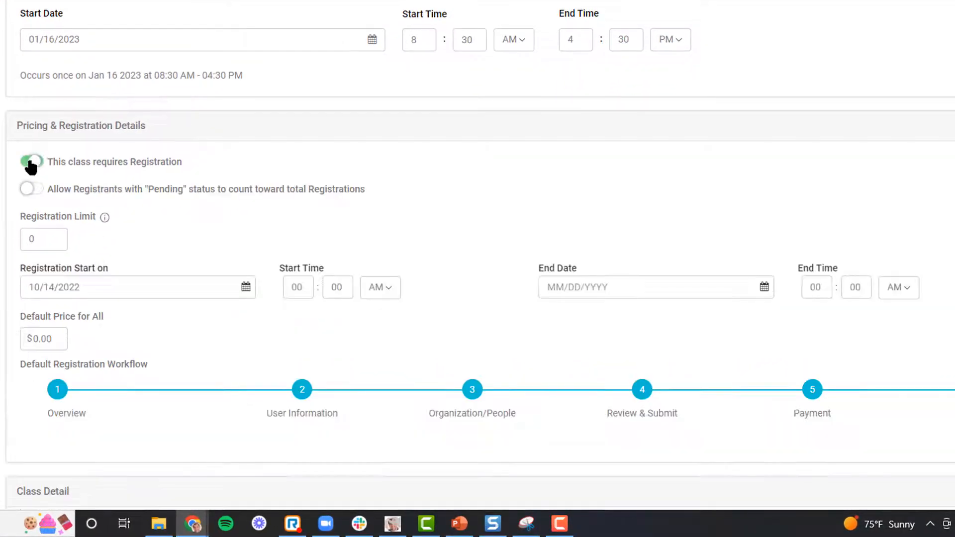
{"action": "left_click_drag", "start_coordinate": [44, 241], "coordinate": [13, 246]}
{"action": "type", "text": "05"}
{"action": "type", "text": "50"}
Set the registration period to start on 10/31/2022 and end on 01/09/2023.
{"action": "left_click", "coordinate": [90, 293]}
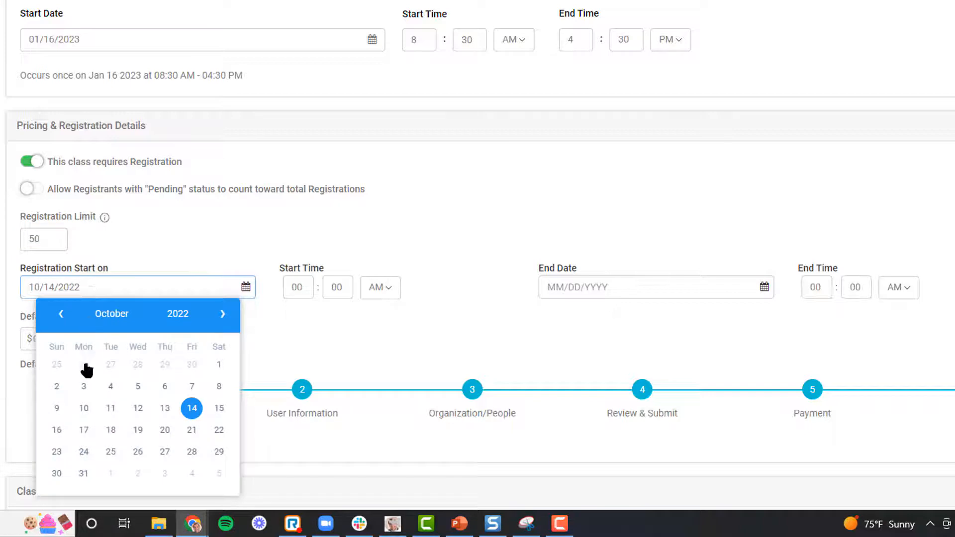
{"action": "left_click", "coordinate": [84, 472]}
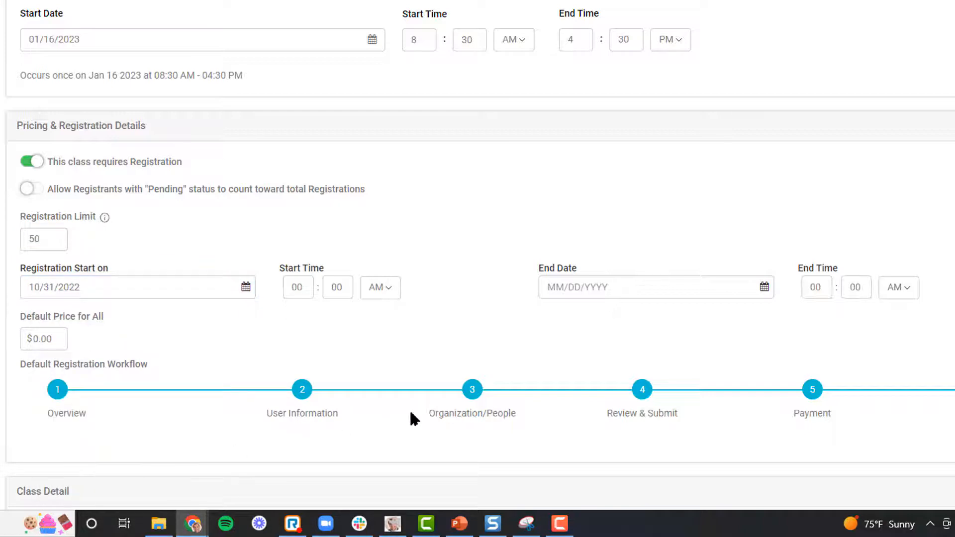
{"action": "left_click", "coordinate": [596, 287]}
{"action": "left_click", "coordinate": [742, 316]}
{"action": "left_click", "coordinate": [742, 316]}
{"action": "left_click", "coordinate": [742, 316]}
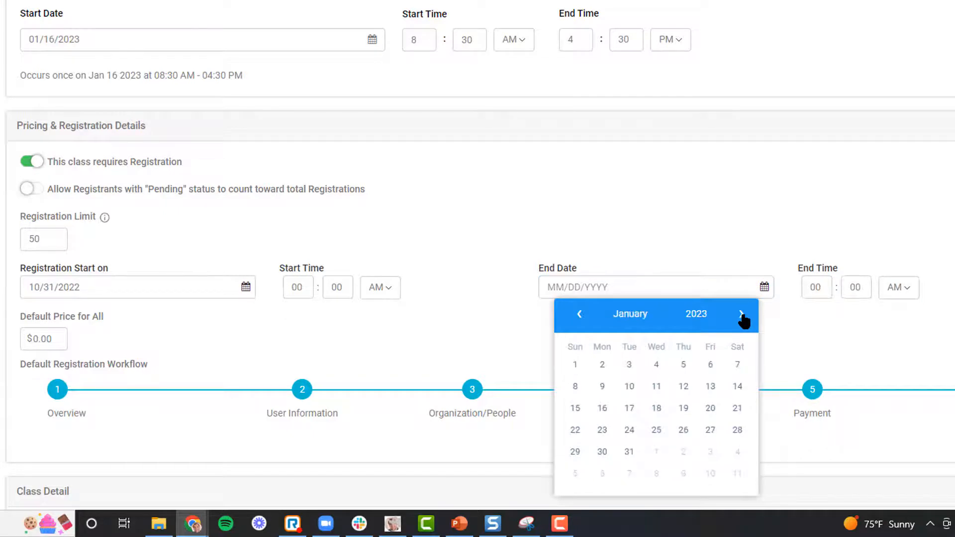
{"action": "left_click", "coordinate": [603, 388]}
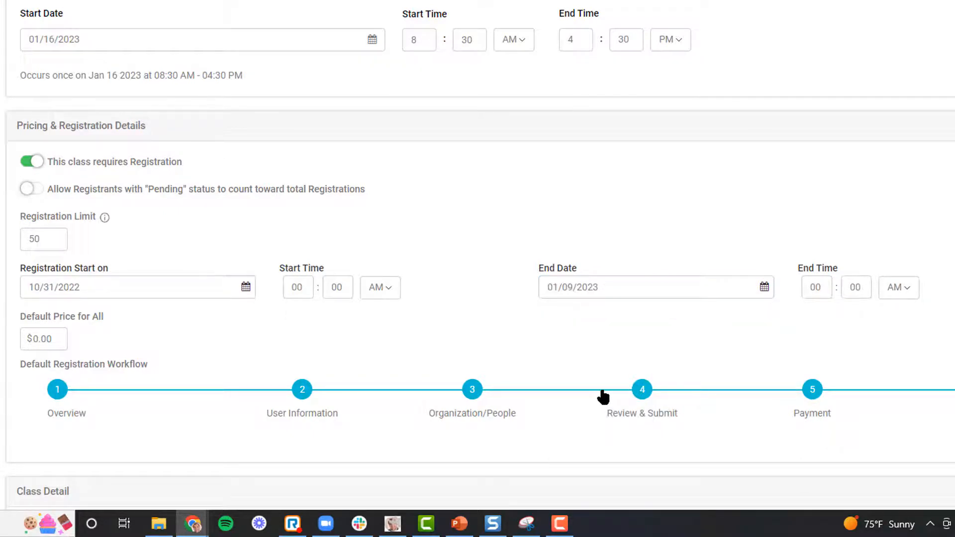
Enable the in-person format with venue Renaissance Atlanta Waverly Hotel & Convention Center and room Conference Room A.
{"action": "scroll", "coordinate": [597, 390], "scroll_direction": "down", "scroll_amount": 10}
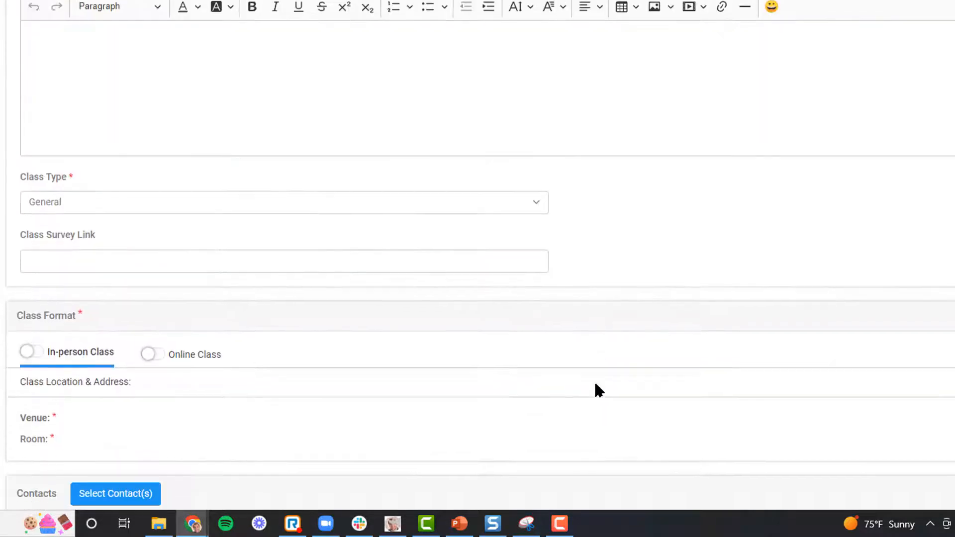
{"action": "left_click", "coordinate": [38, 219]}
{"action": "left_click", "coordinate": [81, 308]}
{"action": "left_click_drag", "start_coordinate": [194, 179], "coordinate": [199, 222]}
{"action": "left_click", "coordinate": [28, 185]}
{"action": "left_click", "coordinate": [75, 454]}
{"action": "left_click", "coordinate": [50, 378]}
{"action": "scroll", "coordinate": [51, 379], "scroll_direction": "down", "scroll_amount": 3}
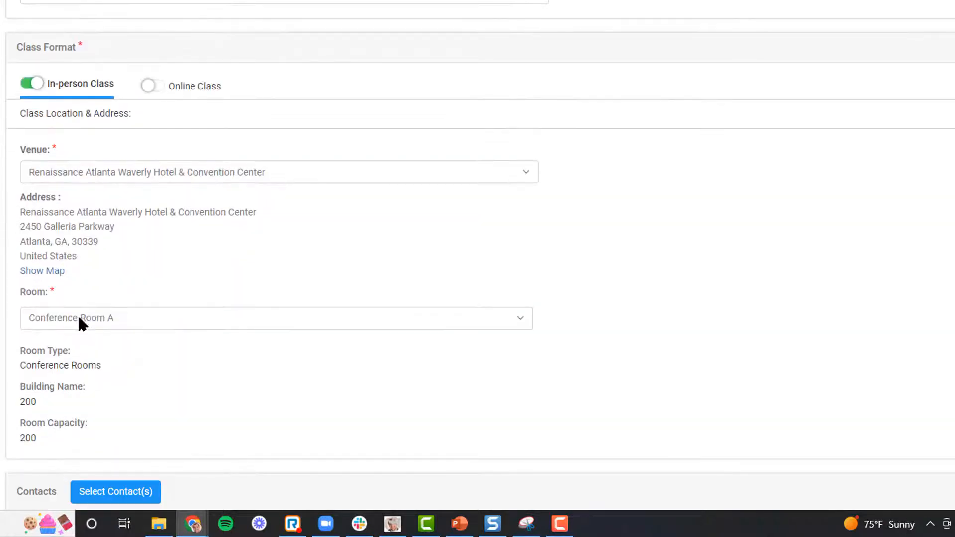
{"action": "left_click", "coordinate": [190, 85]}
{"action": "left_click", "coordinate": [148, 83]}
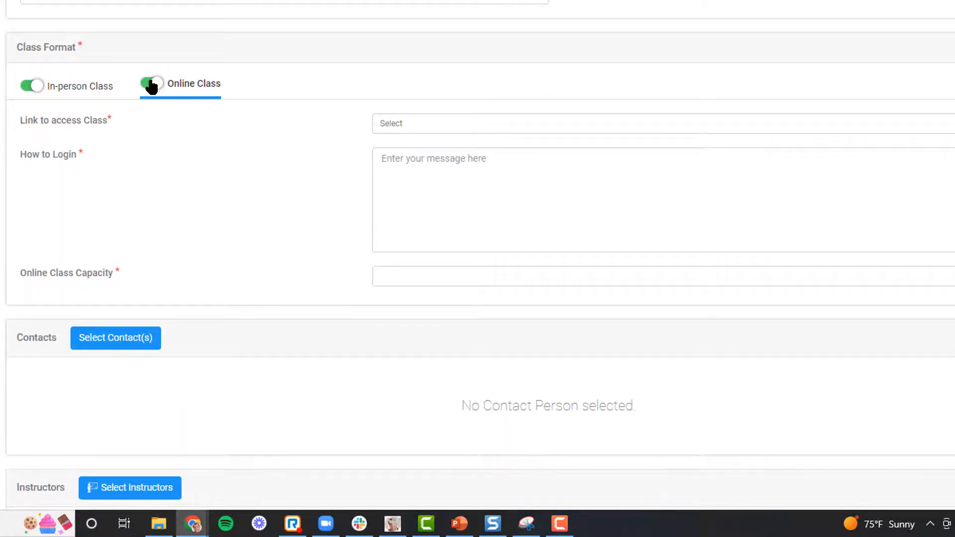
{"action": "left_click", "coordinate": [148, 83]}
{"action": "left_click", "coordinate": [82, 89]}
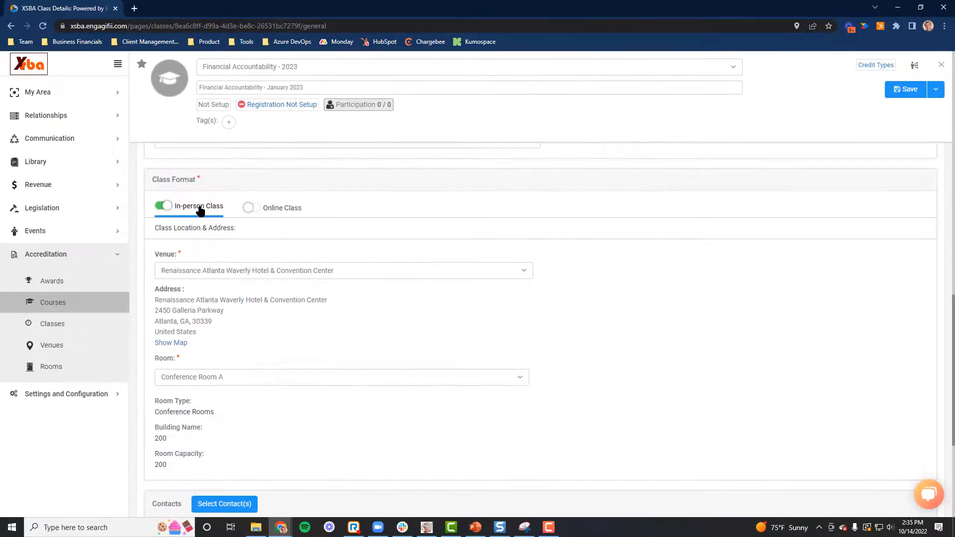
Save the edited class details.
{"action": "left_click", "coordinate": [902, 90]}
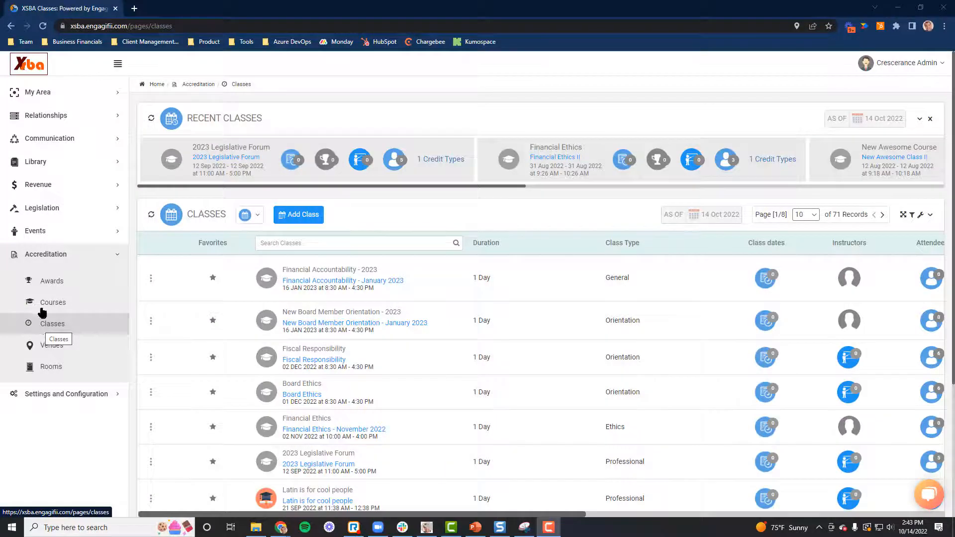
Start a new event in the events list and name it Finance Workshop.
{"action": "left_click", "coordinate": [35, 231]}
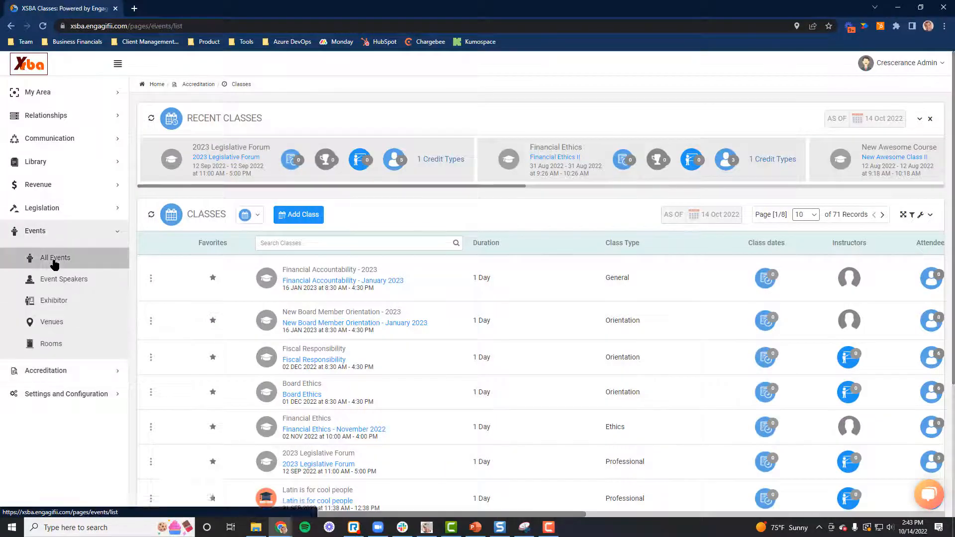
{"action": "left_click", "coordinate": [55, 258]}
{"action": "left_click", "coordinate": [279, 126]}
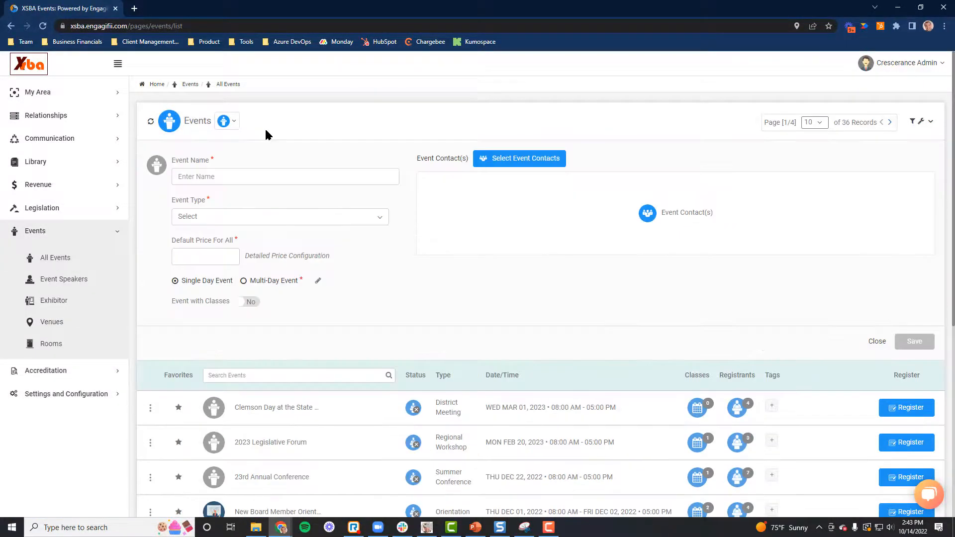
{"action": "left_click", "coordinate": [199, 177]}
{"action": "type", "text": "Finance Workshop"}
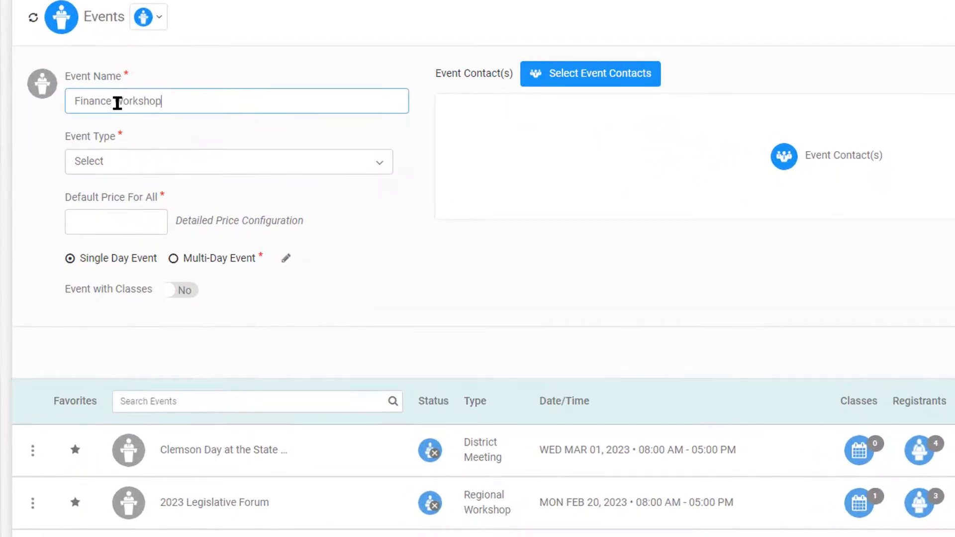
Set the event type to Regional Workshop and the default price for all to $500.
{"action": "left_click", "coordinate": [109, 167]}
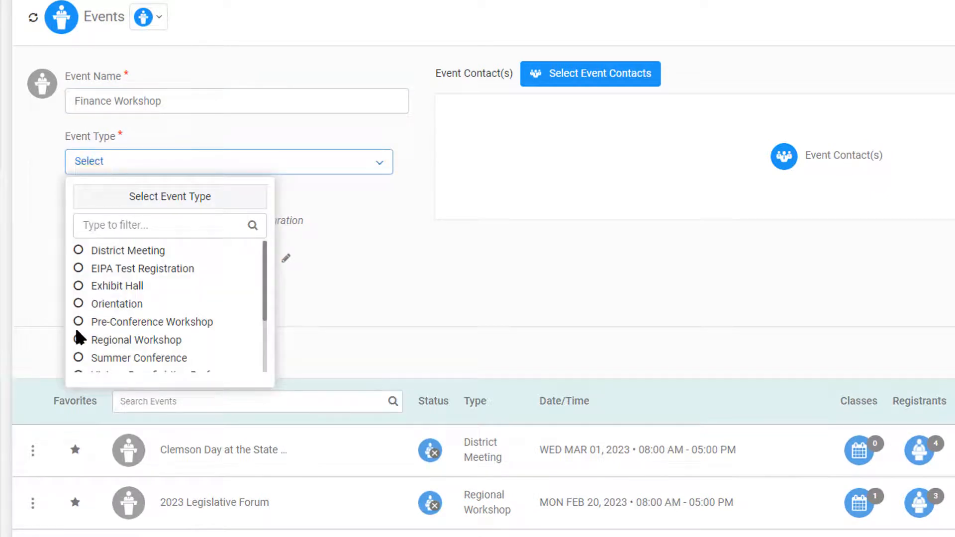
{"action": "left_click", "coordinate": [79, 342]}
{"action": "left_click", "coordinate": [126, 216]}
{"action": "type", "text": "500"}
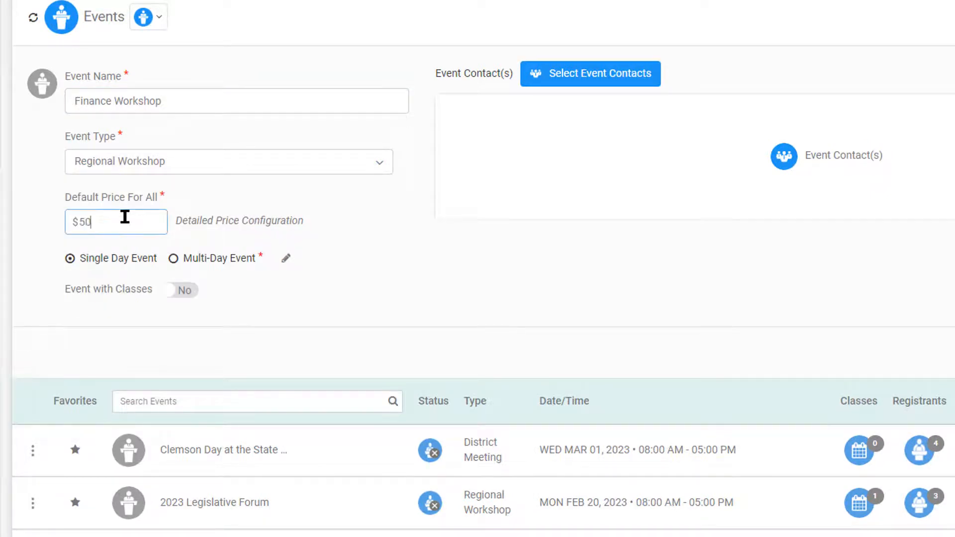
Schedule the single-day event for January 16, 2023 and save the schedule.
{"action": "left_click", "coordinate": [286, 259]}
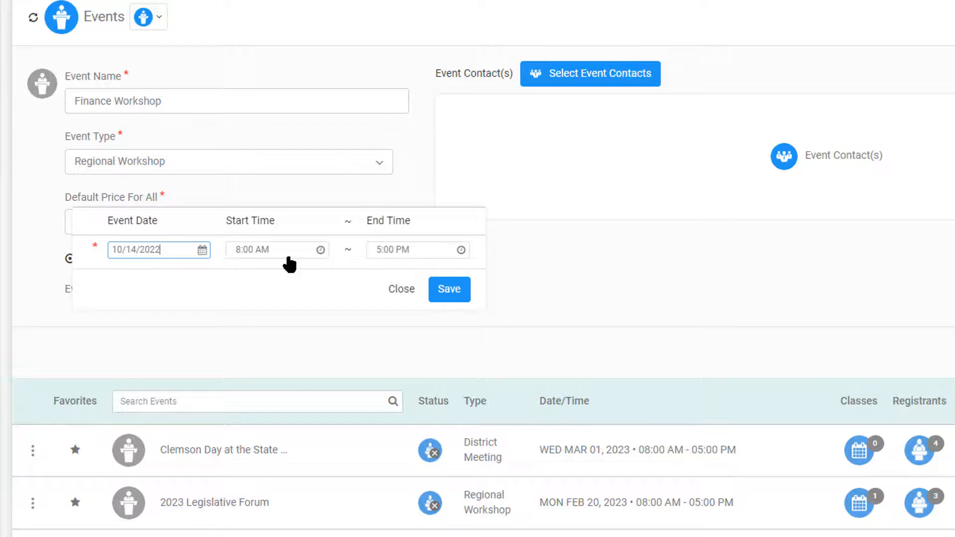
{"action": "left_click", "coordinate": [170, 251]}
{"action": "left_click", "coordinate": [250, 278]}
{"action": "left_click", "coordinate": [250, 277]}
{"action": "left_click", "coordinate": [250, 278]}
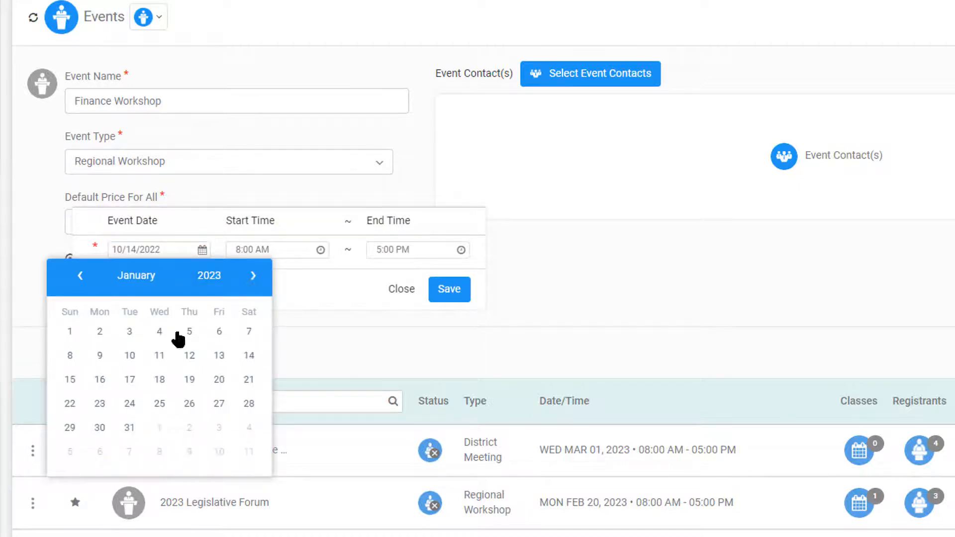
{"action": "left_click", "coordinate": [99, 379]}
{"action": "left_click", "coordinate": [445, 294]}
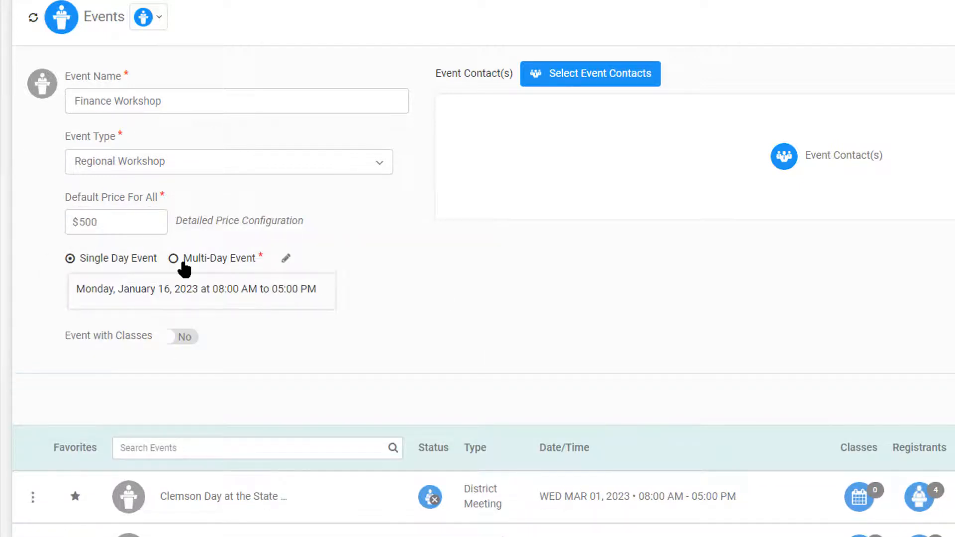
Make it an event with classes, attach the Financial Accountability class, and save the new event.
{"action": "left_click", "coordinate": [185, 337]}
{"action": "left_click", "coordinate": [111, 390]}
{"action": "left_click", "coordinate": [137, 185]}
{"action": "type", "text": "financial a"}
{"action": "left_click", "coordinate": [78, 329]}
{"action": "left_click", "coordinate": [432, 322]}
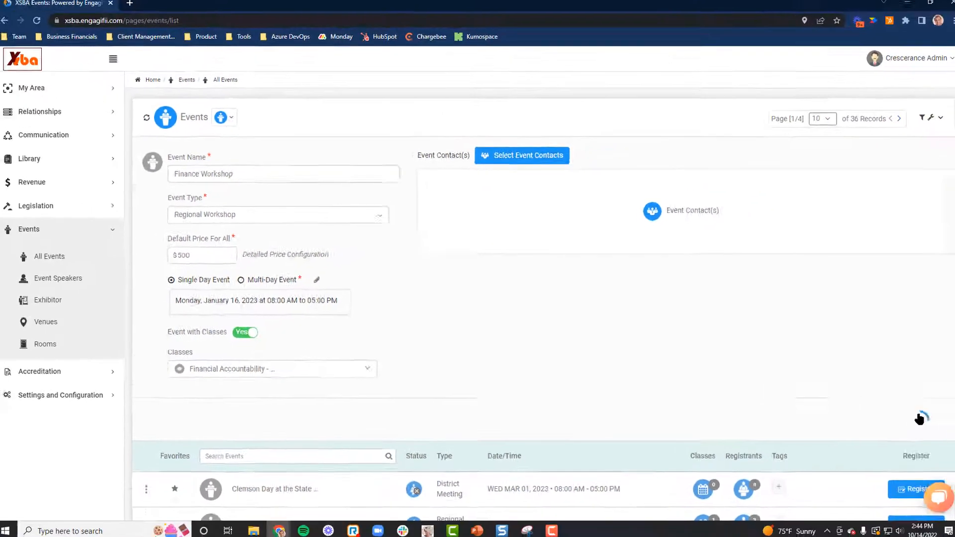
{"action": "left_click", "coordinate": [924, 419]}
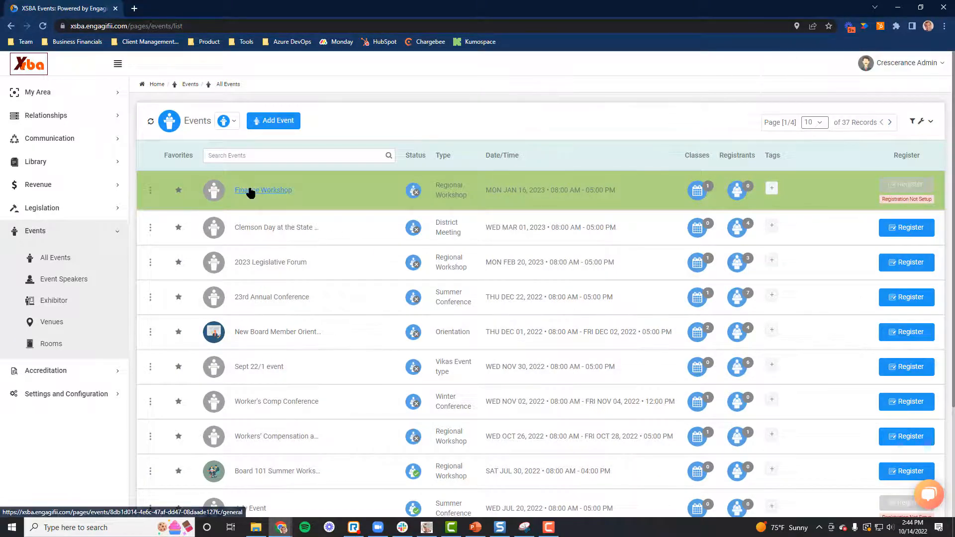
Open the Finance Workshop event for editing and set its venue to Renaissance Atlanta Waverly Hotel & Convention Center.
{"action": "left_click", "coordinate": [253, 191]}
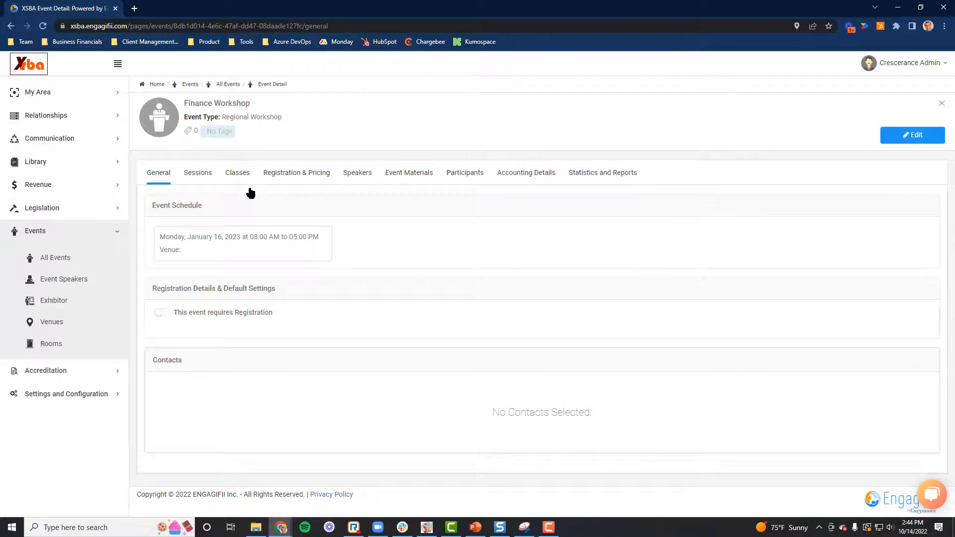
{"action": "left_click", "coordinate": [913, 135]}
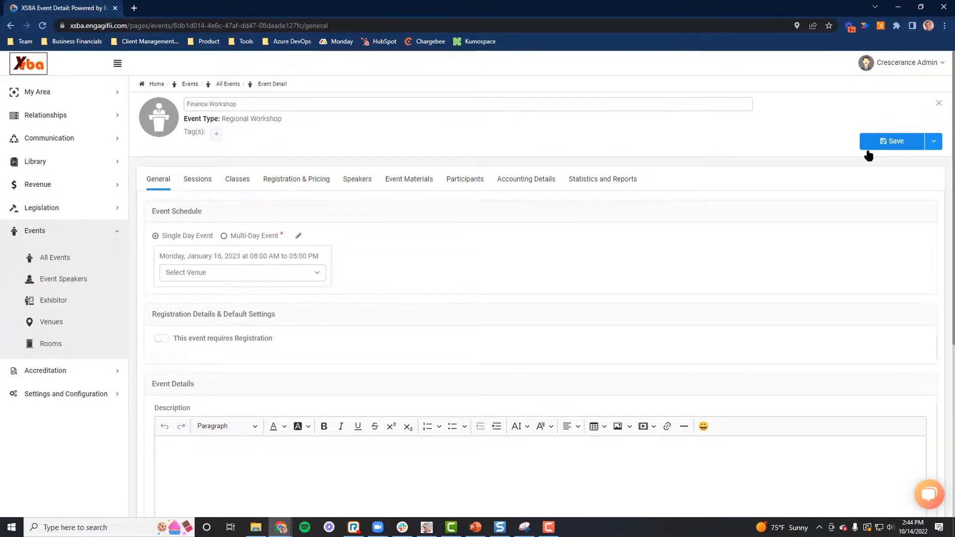
{"action": "left_click", "coordinate": [277, 274]}
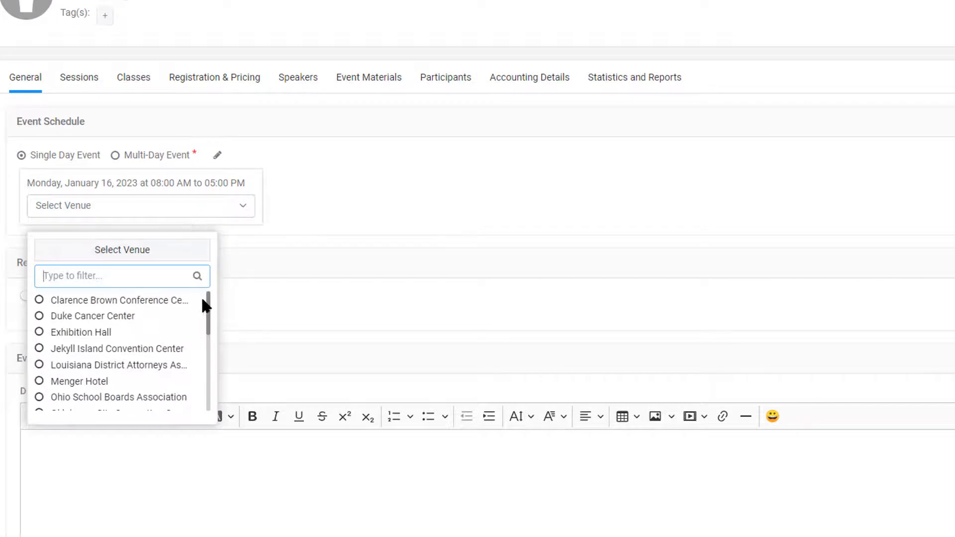
{"action": "left_click_drag", "start_coordinate": [205, 306], "coordinate": [200, 377]}
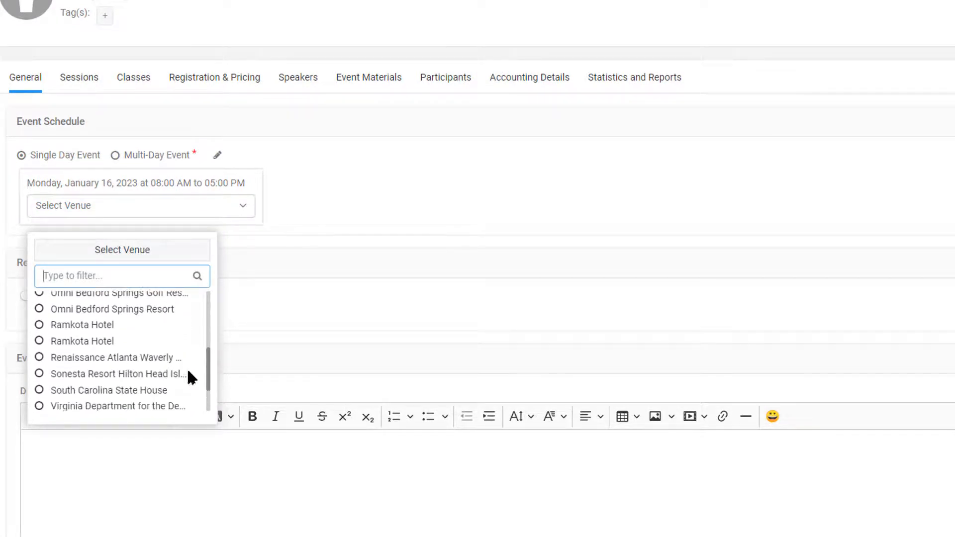
{"action": "left_click", "coordinate": [35, 356]}
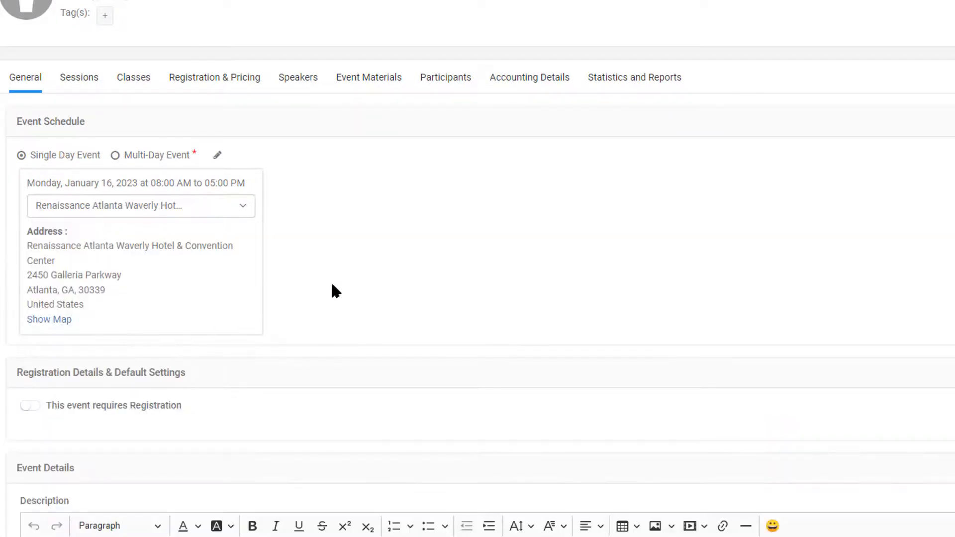
Require registration for the event and limit the number of registrants to 500.
{"action": "scroll", "coordinate": [336, 291], "scroll_direction": "down", "scroll_amount": 5}
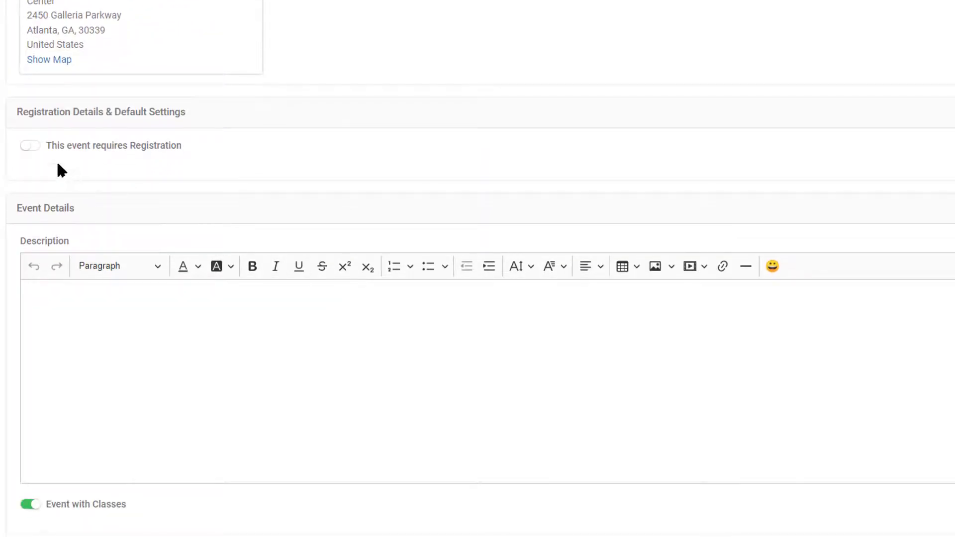
{"action": "left_click", "coordinate": [30, 147]}
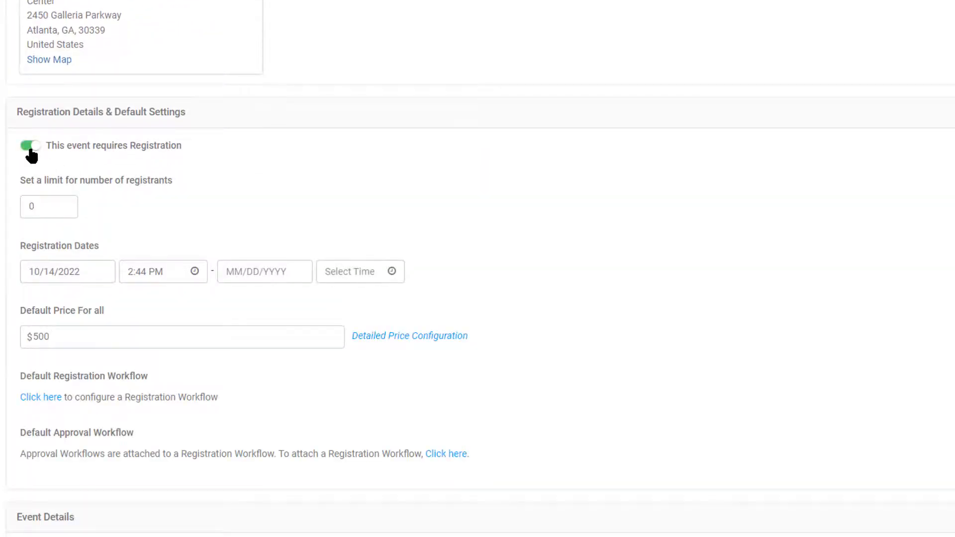
{"action": "double_click", "coordinate": [50, 206]}
{"action": "type", "text": "500"}
Set the registration end date to 01/09/2023 and save the event.
{"action": "scroll", "coordinate": [4, 214], "scroll_direction": "down", "scroll_amount": 1}
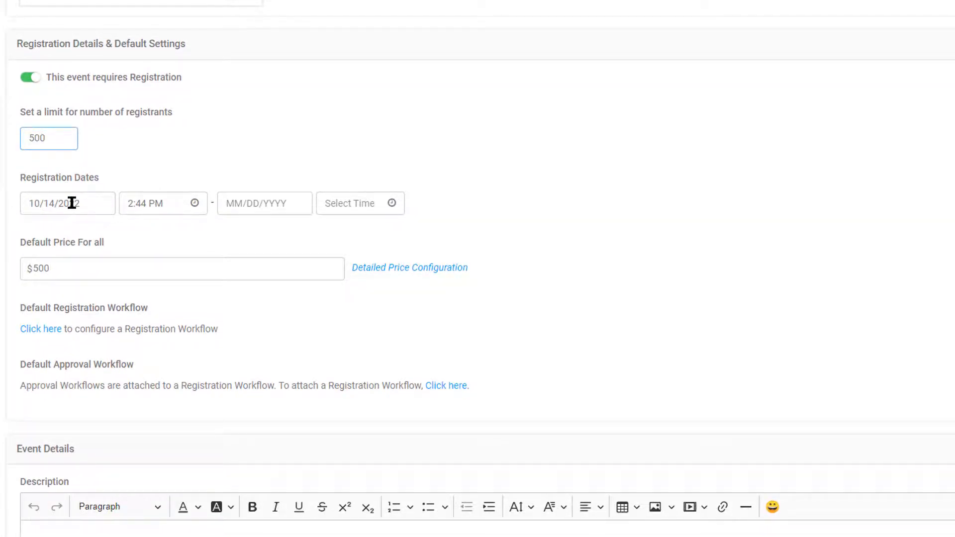
{"action": "left_click", "coordinate": [262, 202]}
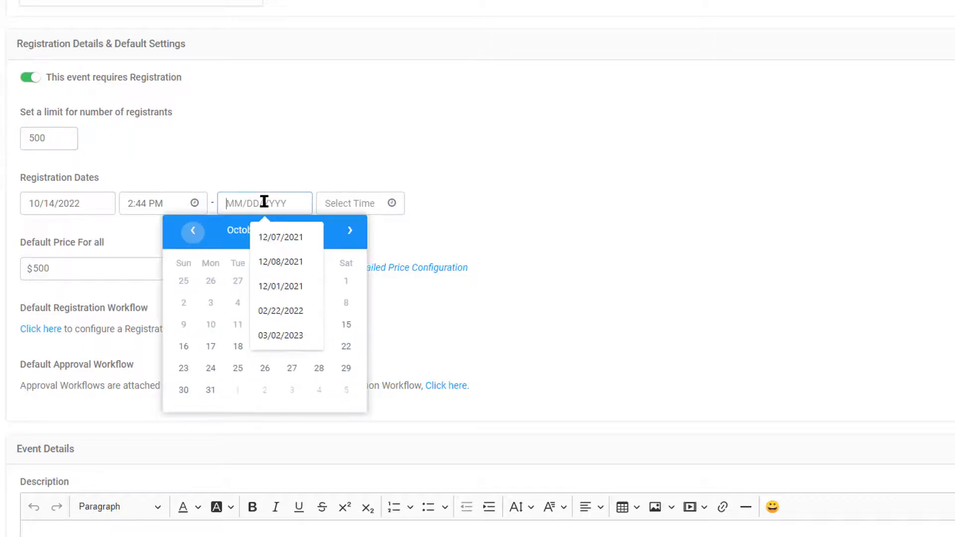
{"action": "left_click", "coordinate": [350, 231]}
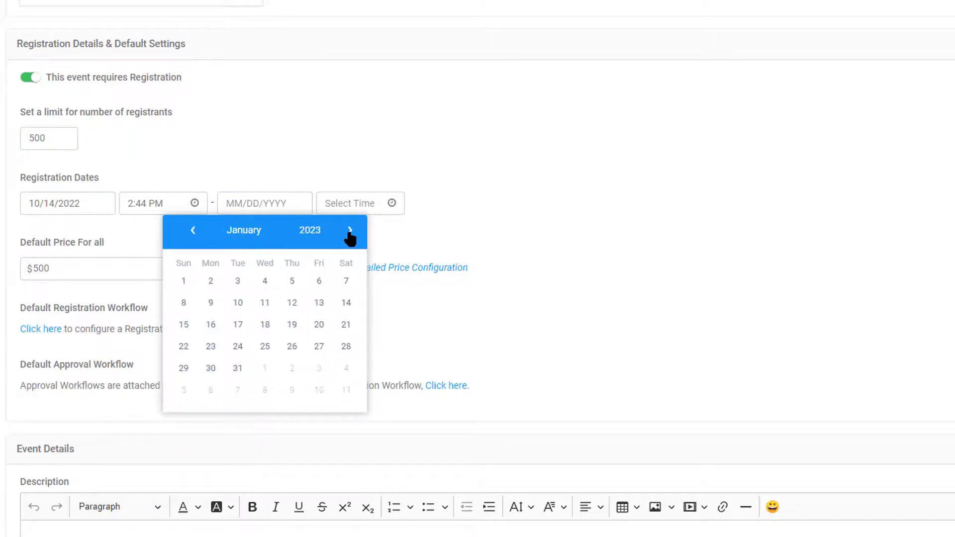
{"action": "left_click", "coordinate": [211, 303]}
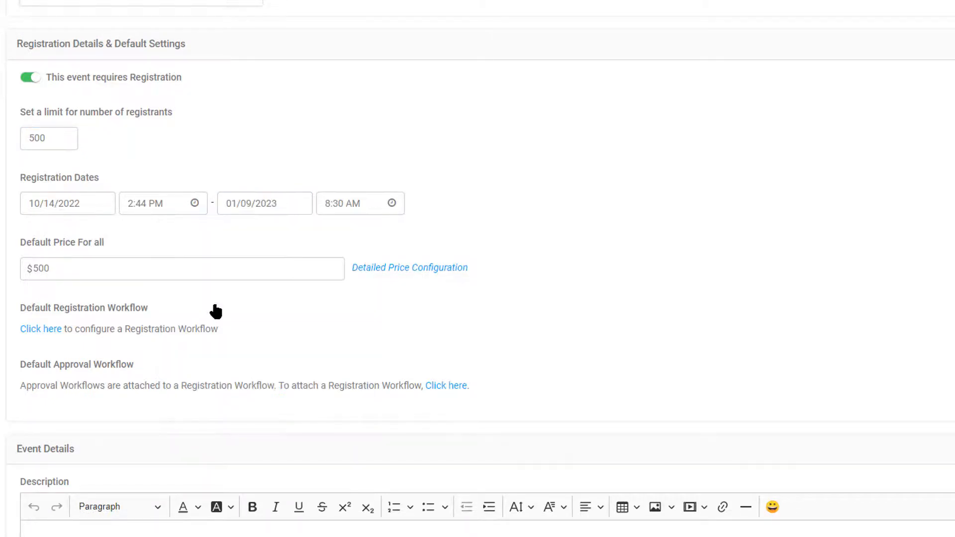
{"action": "scroll", "coordinate": [215, 311], "scroll_direction": "down", "scroll_amount": 7}
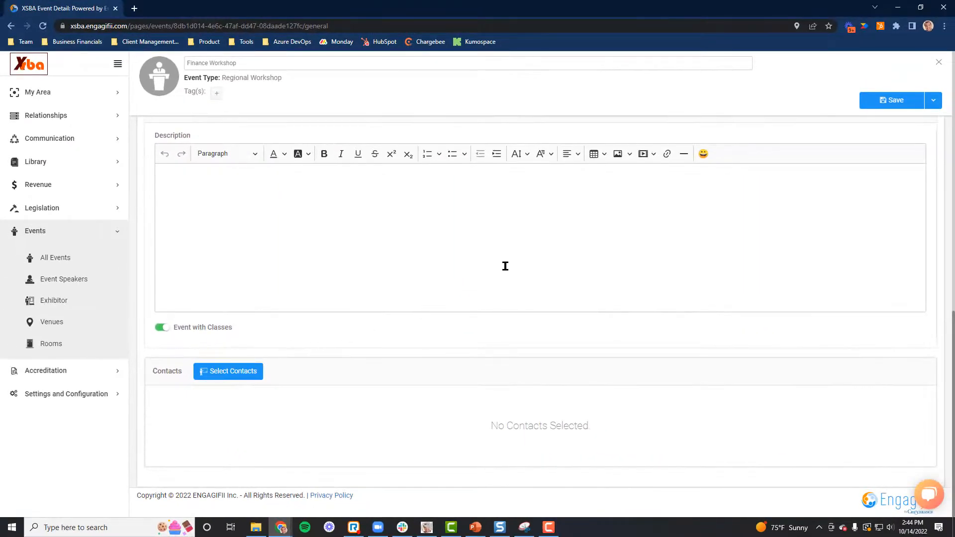
{"action": "left_click", "coordinate": [885, 101]}
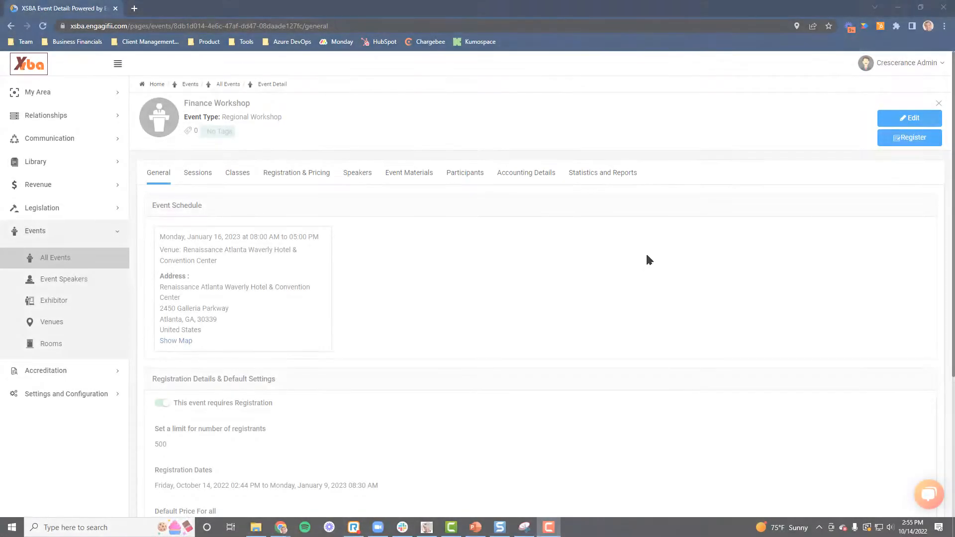
Edit the event's registration and pricing, and add the Board Sec's group as a pricing group.
{"action": "left_click", "coordinate": [309, 181]}
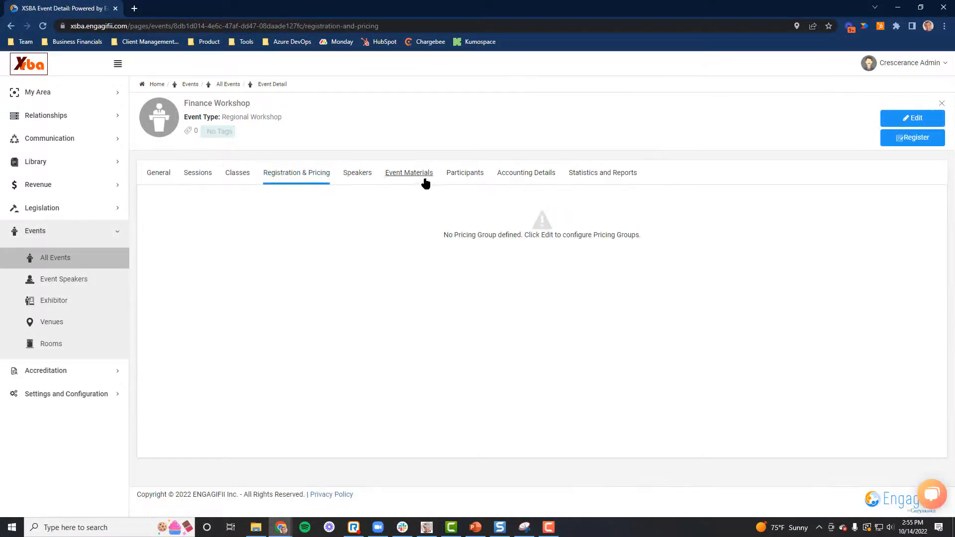
{"action": "left_click", "coordinate": [905, 122]}
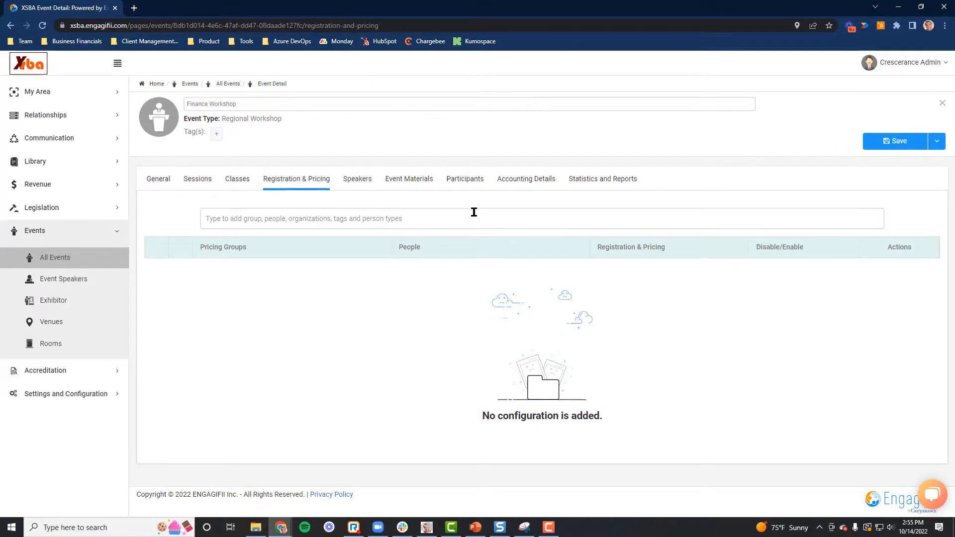
{"action": "left_click", "coordinate": [422, 218]}
{"action": "type", "text": "board s"}
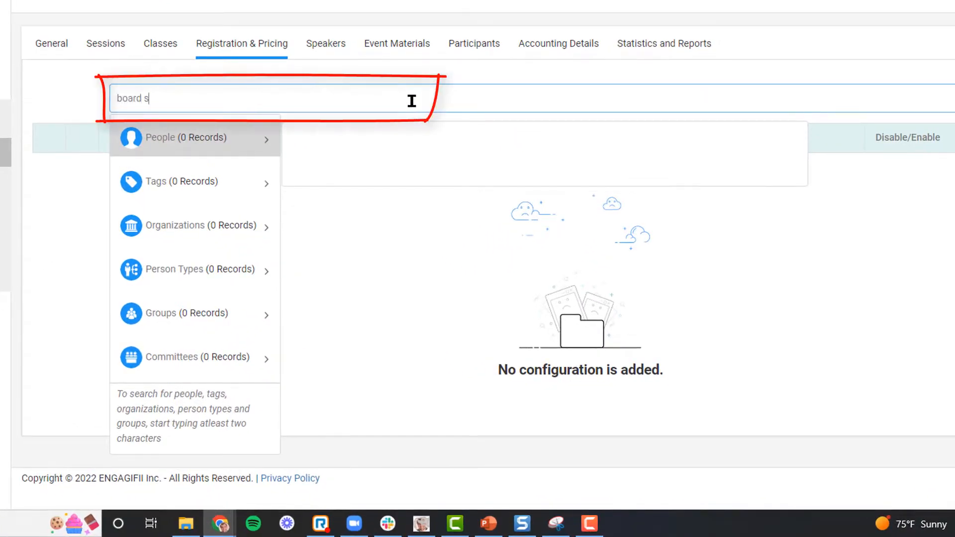
{"action": "left_click", "coordinate": [188, 314]}
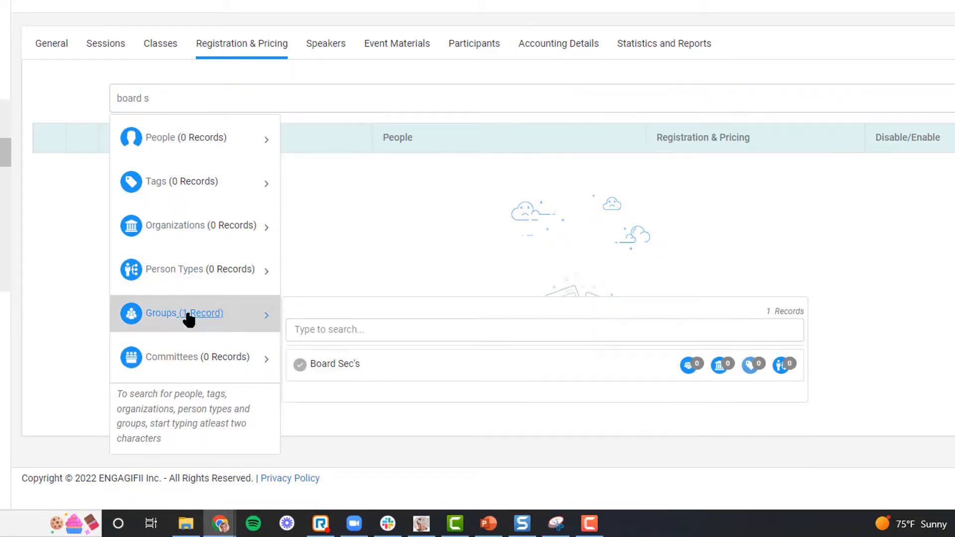
{"action": "left_click", "coordinate": [316, 366]}
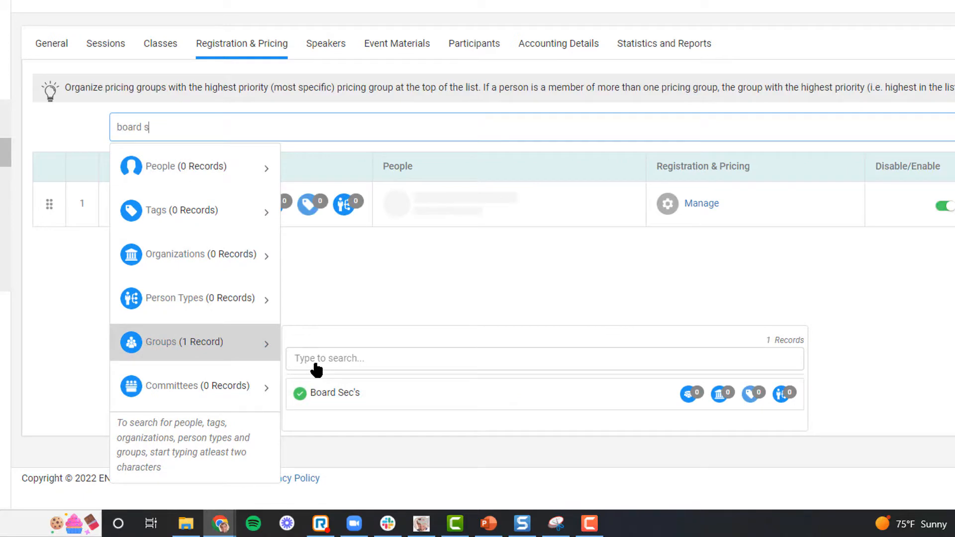
{"action": "left_click", "coordinate": [668, 257]}
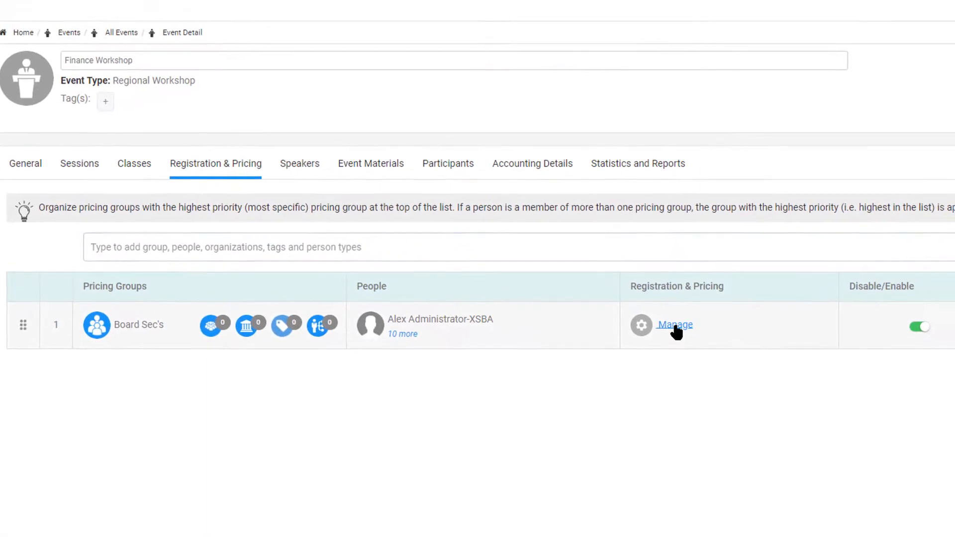
Override the event price for the Board Sec's group with $250 and save both the group settings and the event.
{"action": "left_click", "coordinate": [700, 207]}
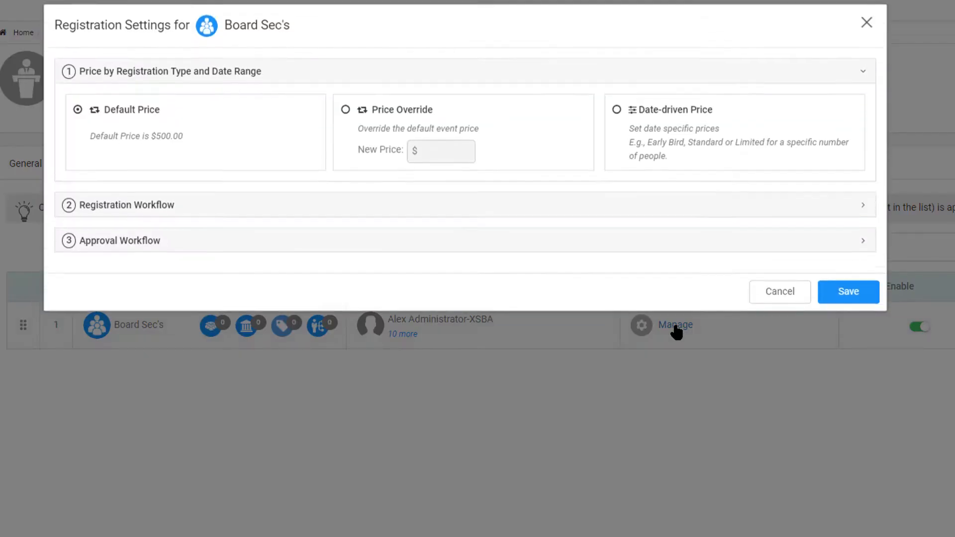
{"action": "left_click", "coordinate": [345, 114]}
{"action": "left_click", "coordinate": [446, 155]}
{"action": "type", "text": "250"}
{"action": "left_click", "coordinate": [851, 297]}
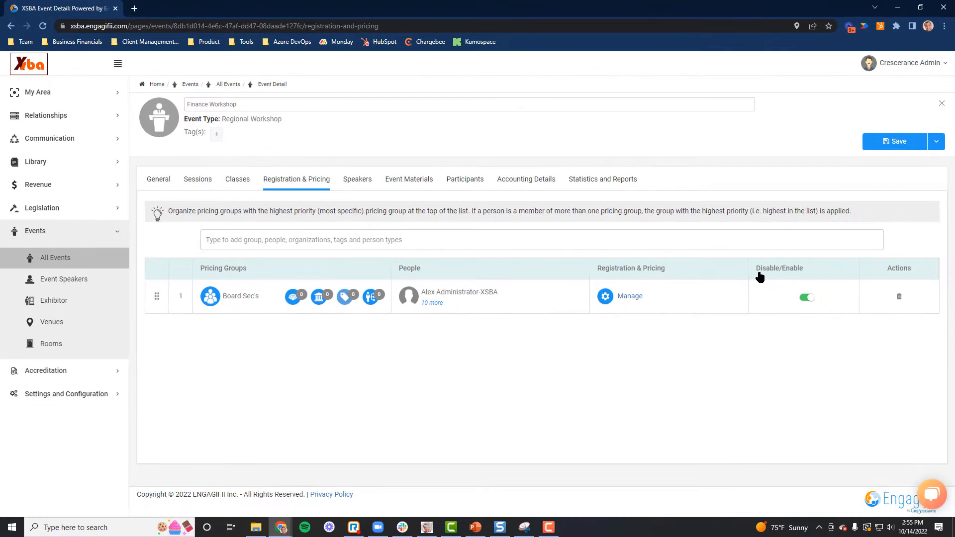
{"action": "left_click", "coordinate": [903, 145]}
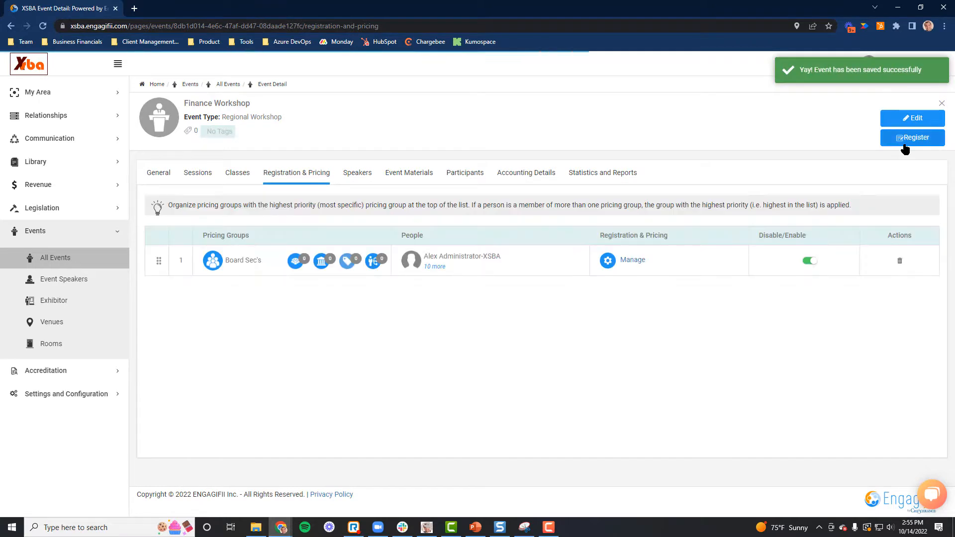